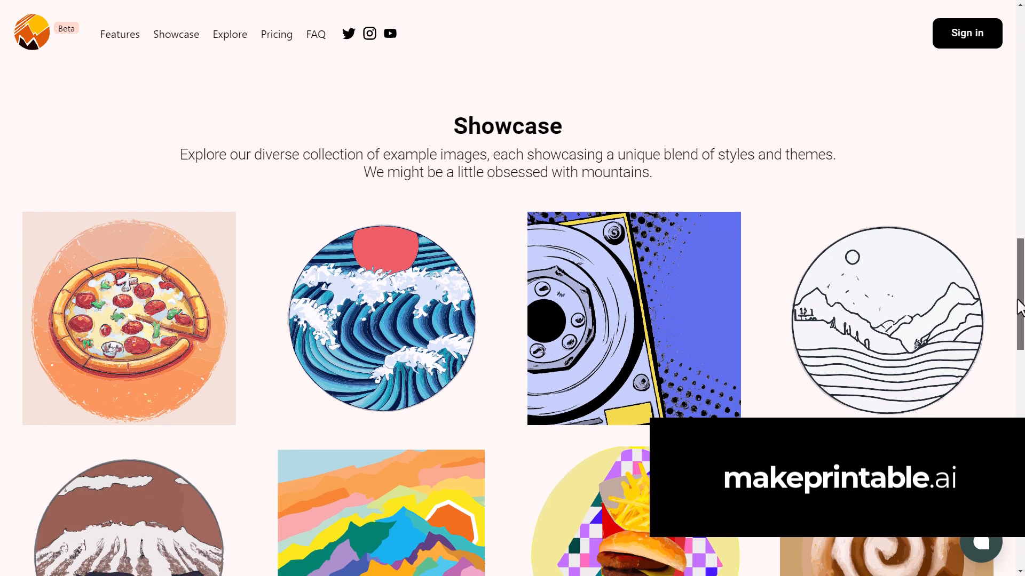
left_click_drag(1020, 306, 1023, 32)
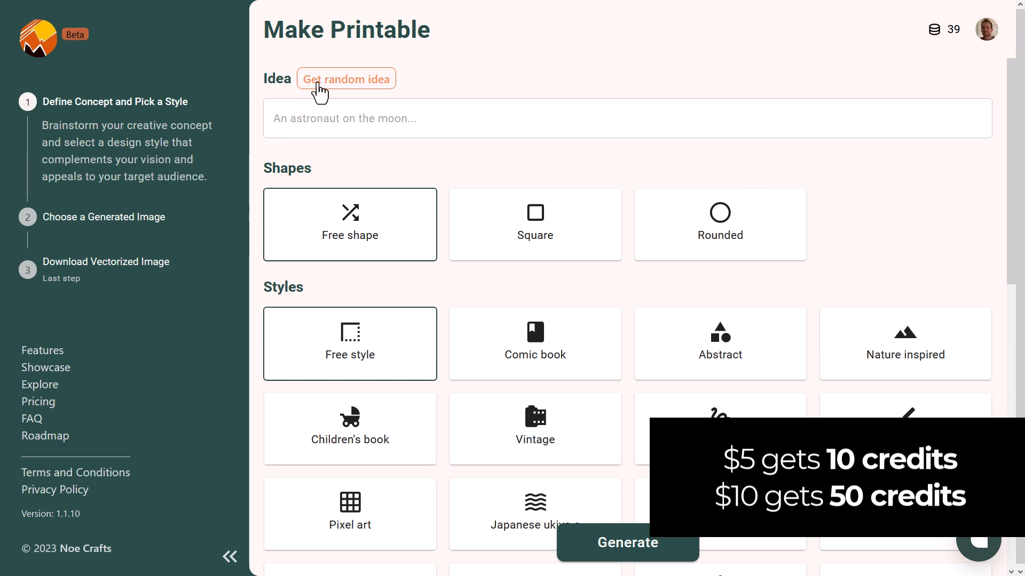
- Get a random idea for the prompt and clear it from the idea field again
left_click(347, 84)
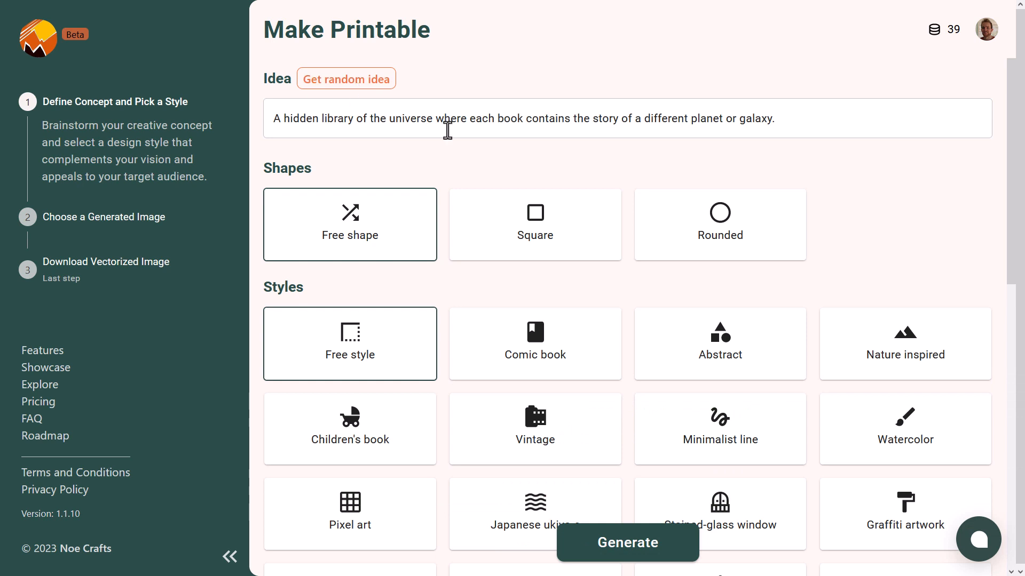
left_click_drag(808, 125, 241, 128)
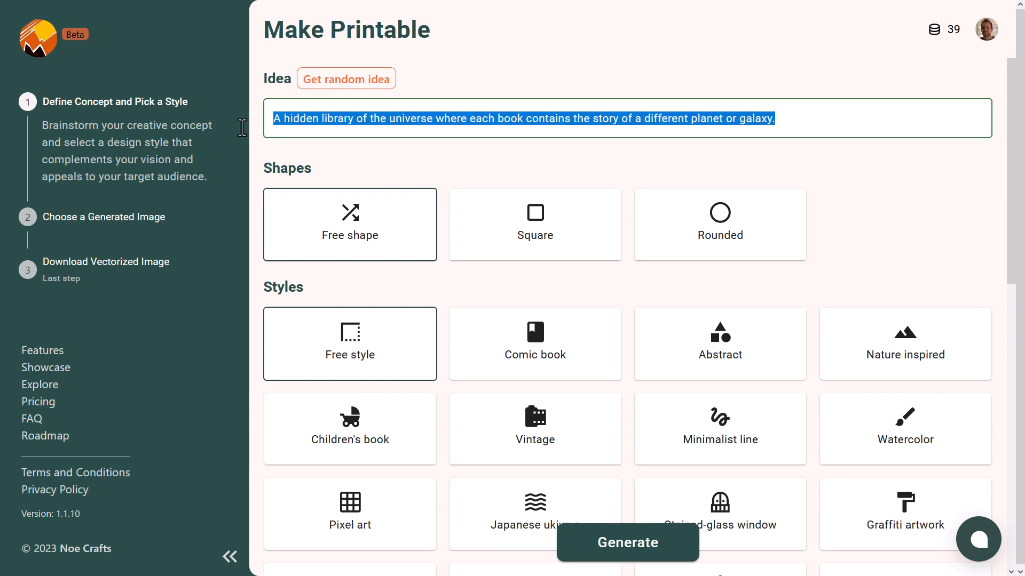
key("BackSpace")
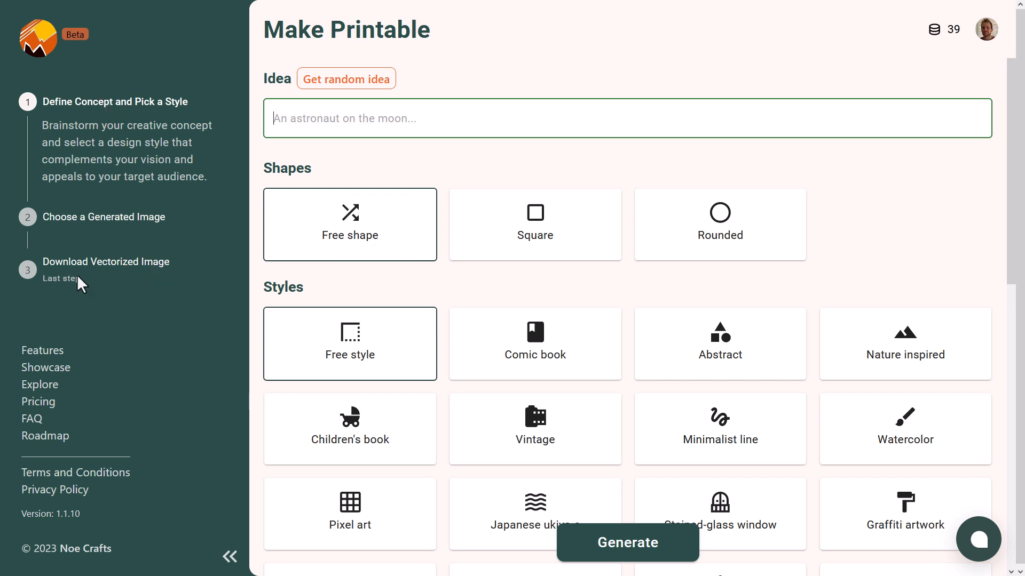
left_click(624, 20)
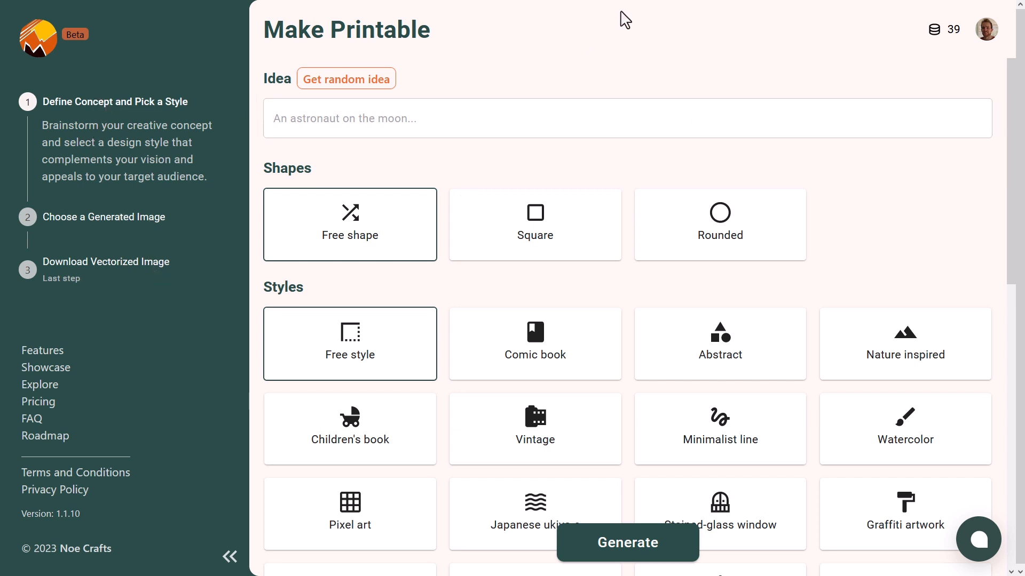
- Collapse the sidebar and enter "a dog with sunglasses" as the idea
left_click(230, 558)
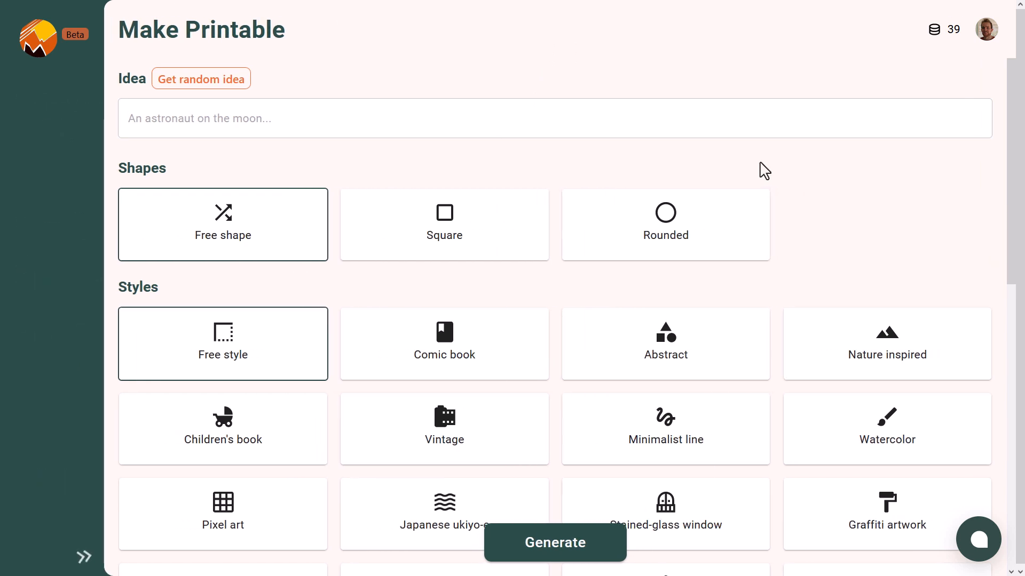
key("ctrl+plus")
key("ctrl+plus")
left_click(506, 174)
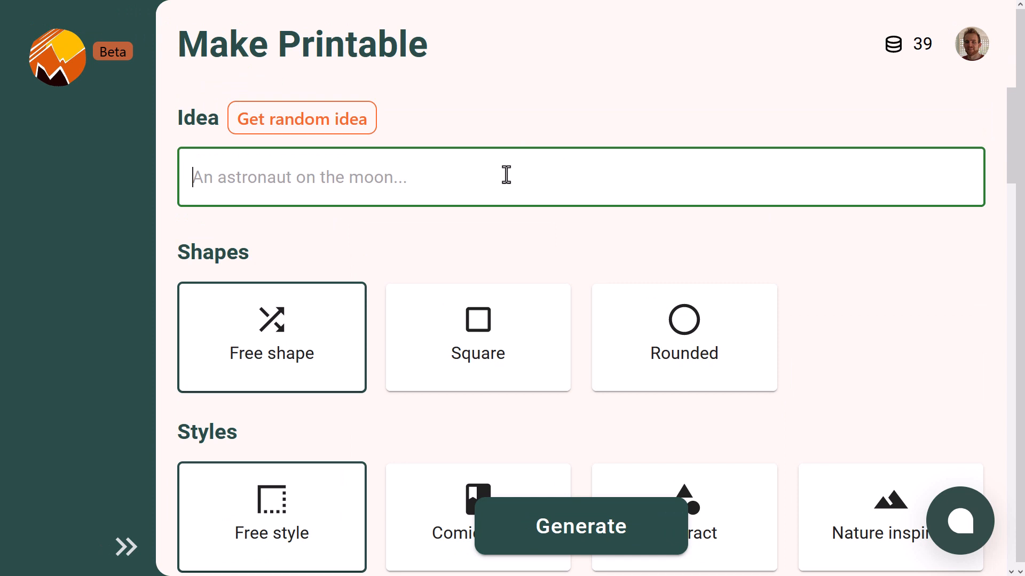
type("a dog with sunglasses")
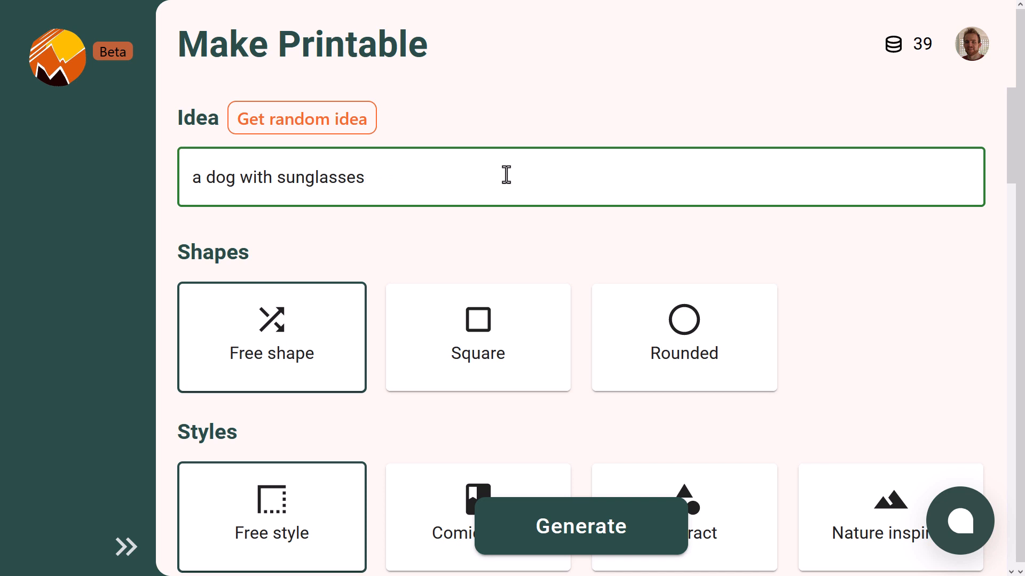
- Choose the Children's book style and generate images from the dog idea
scroll(270, 256, "down", 5)
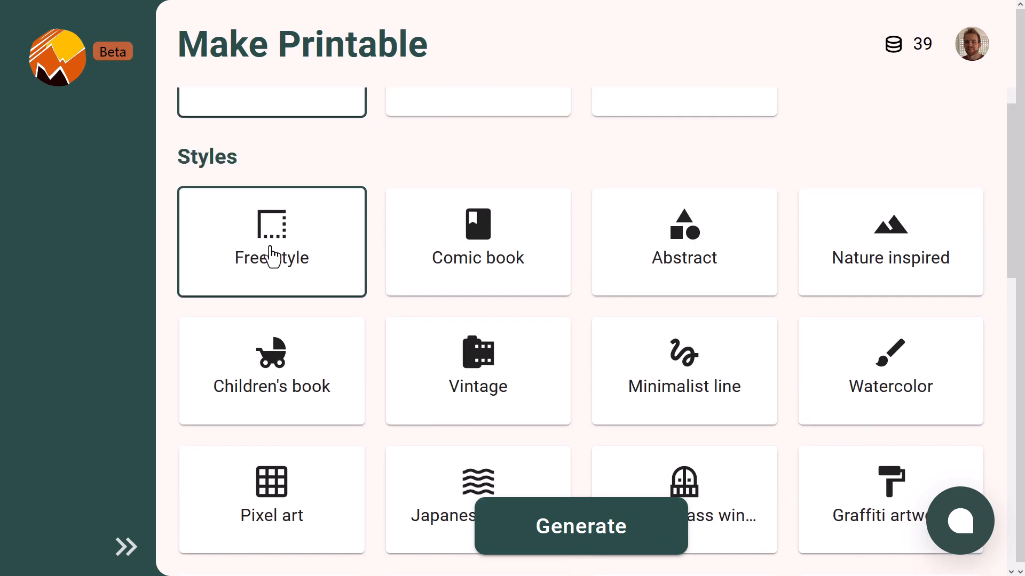
scroll(272, 277, "up", 5)
scroll(283, 348, "down", 7)
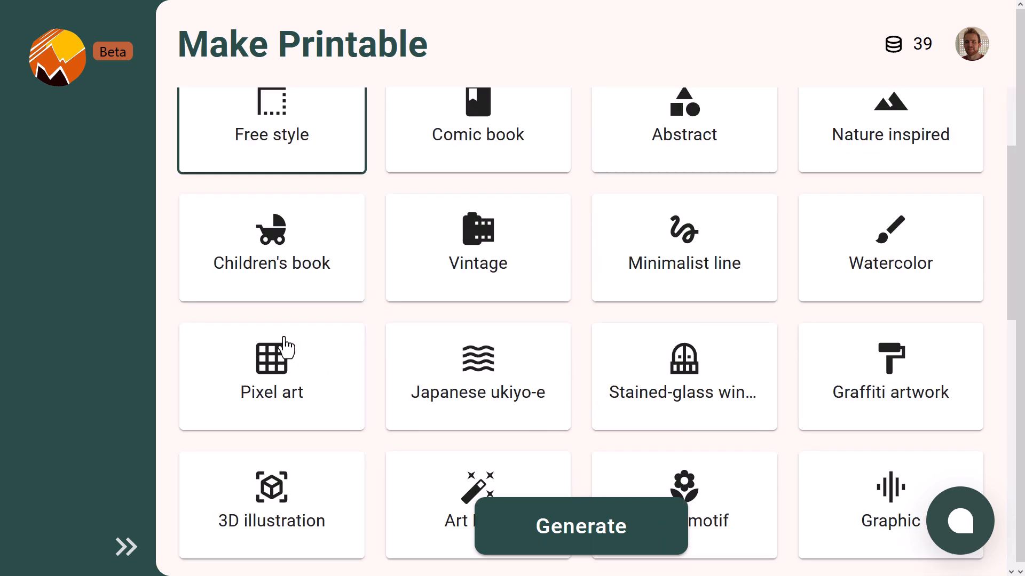
scroll(437, 176, "up", 3)
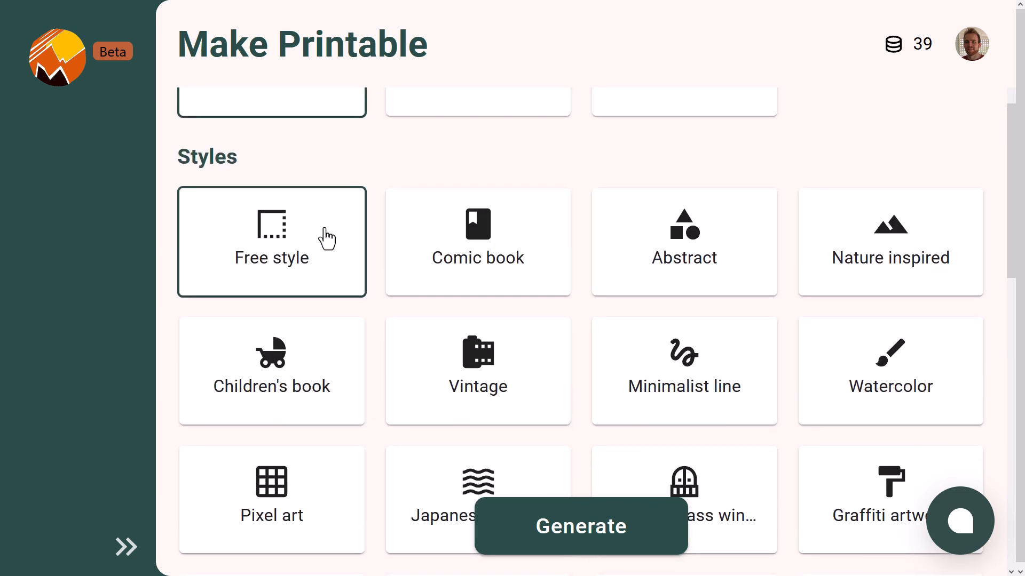
scroll(693, 259, "down", 5)
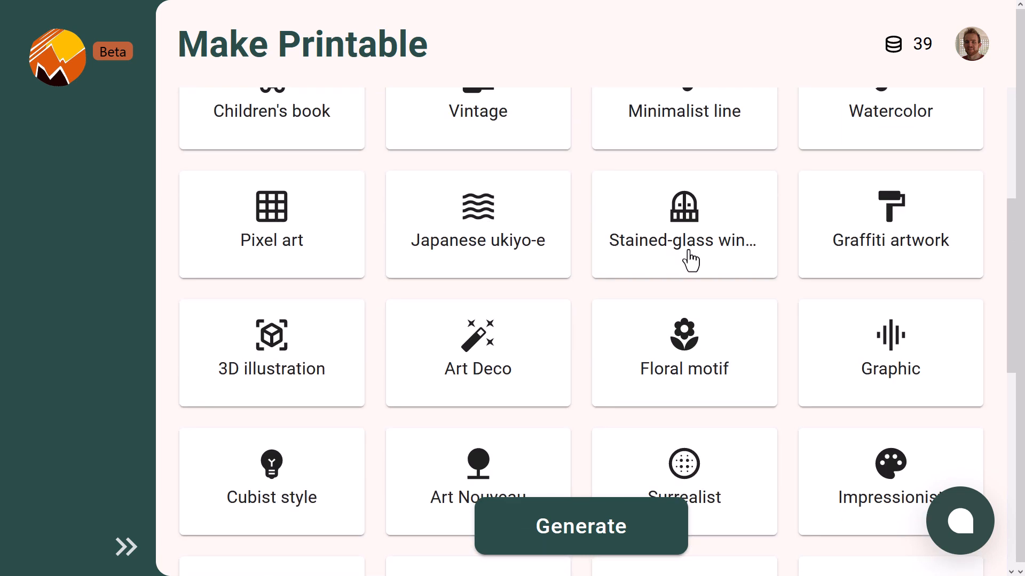
scroll(366, 316, "up", 3)
scroll(294, 256, "down", 3)
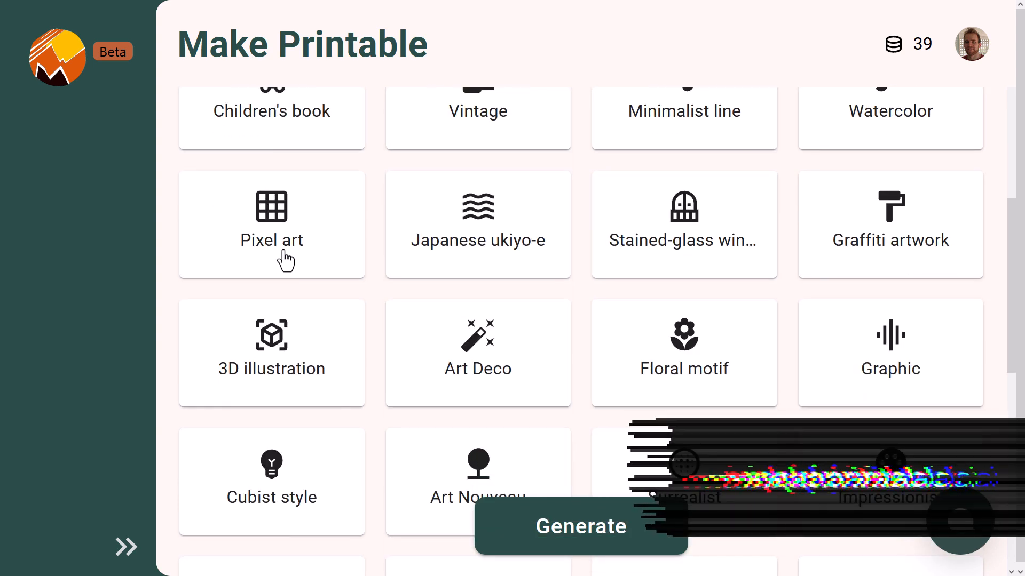
scroll(263, 376, "down", 1)
scroll(263, 376, "down", 10)
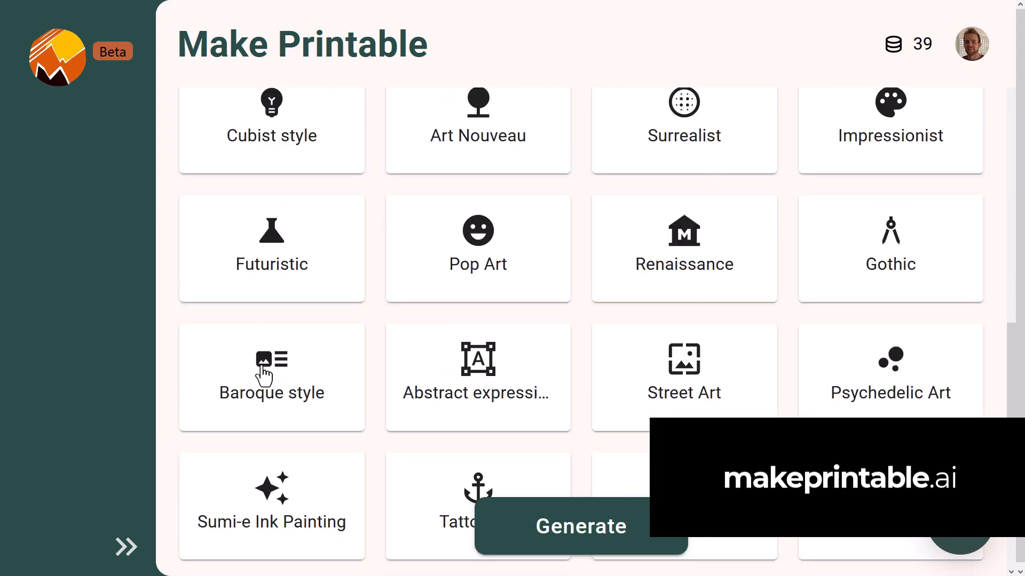
scroll(264, 376, "up", 10)
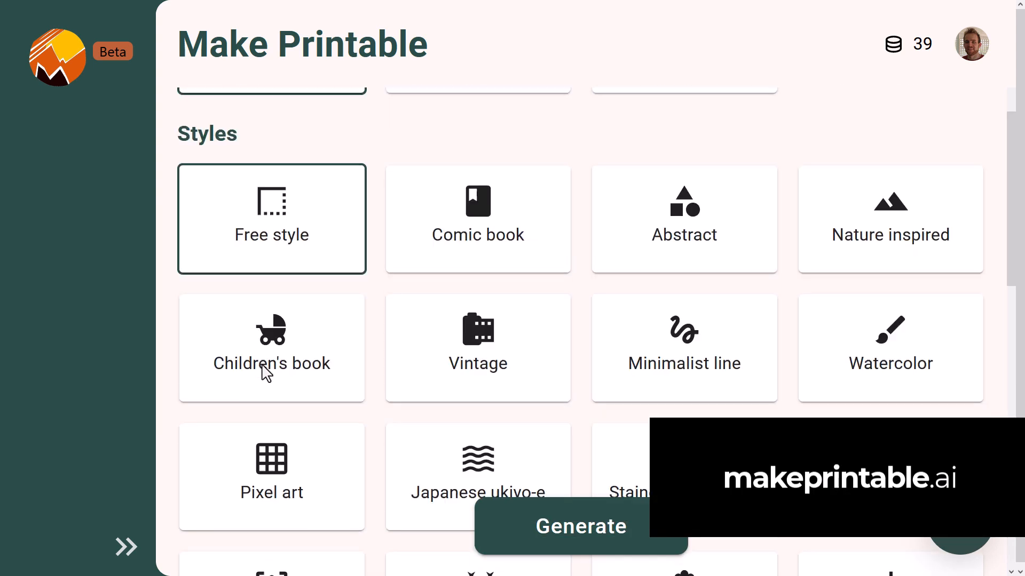
left_click(265, 376)
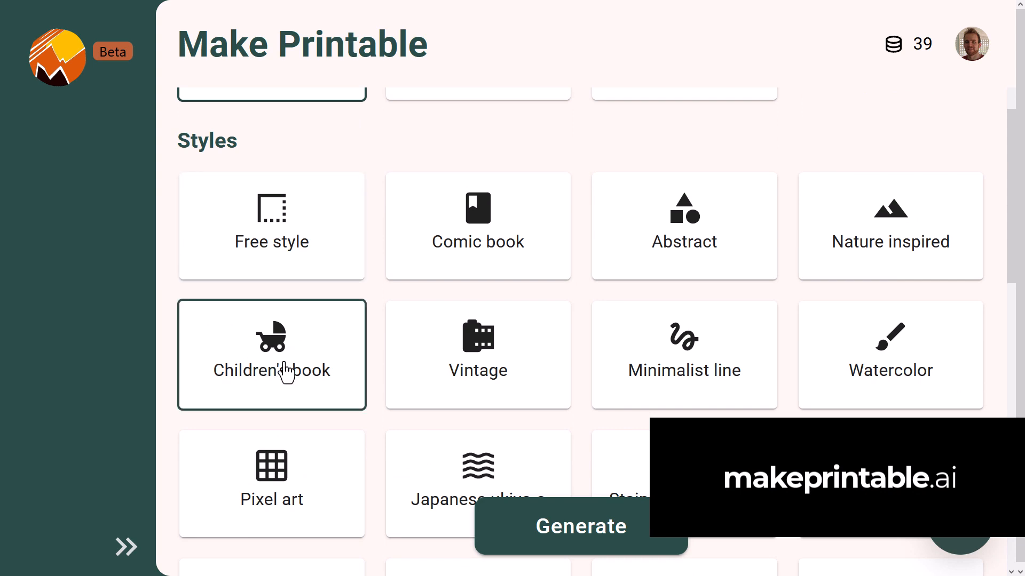
scroll(286, 371, "up", 5)
scroll(286, 370, "down", 8)
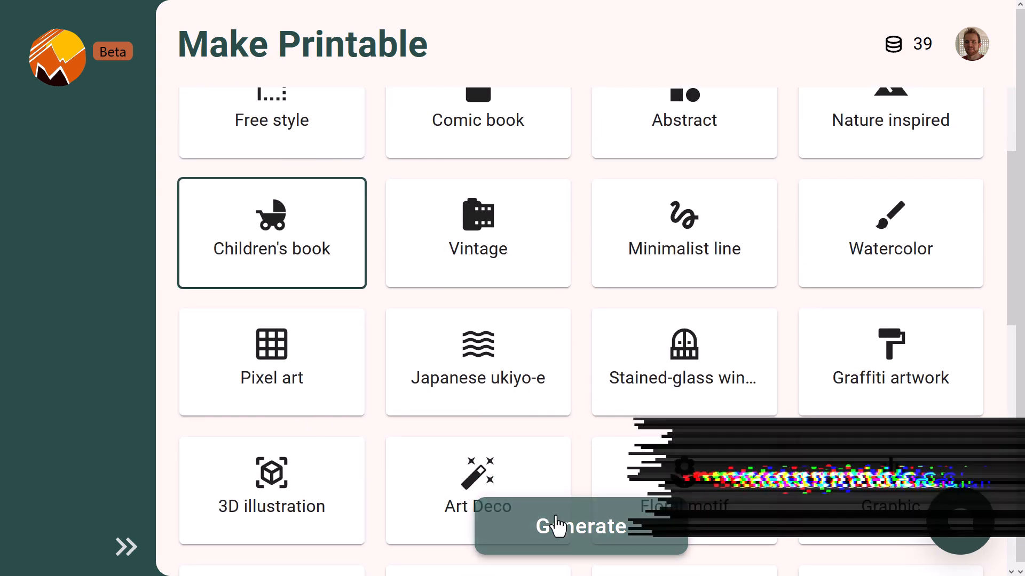
left_click(584, 539)
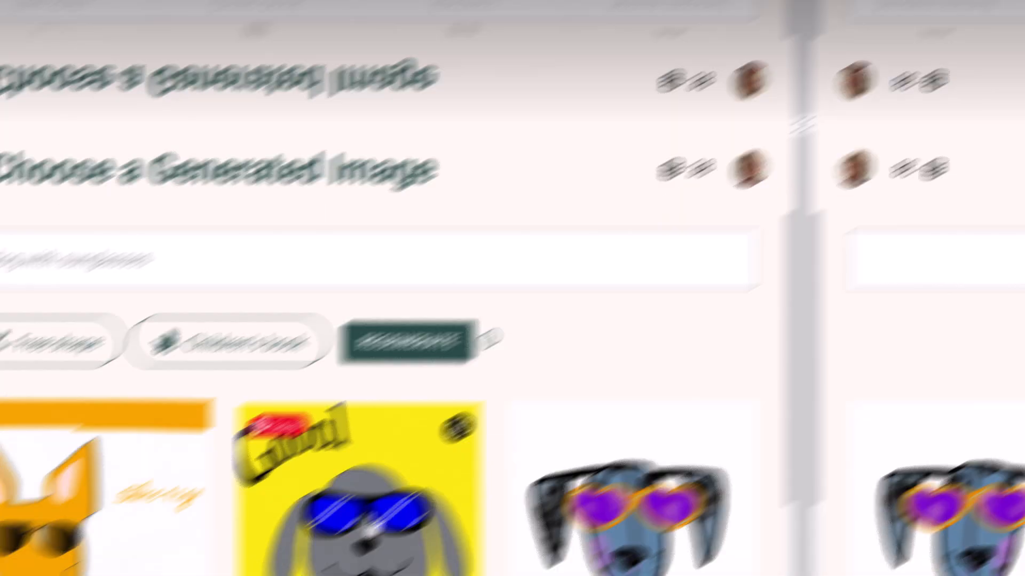
- Return from the generated dog images to the design form and replace the idea with "a superhero with an axe"
scroll(648, 338, "up", 1)
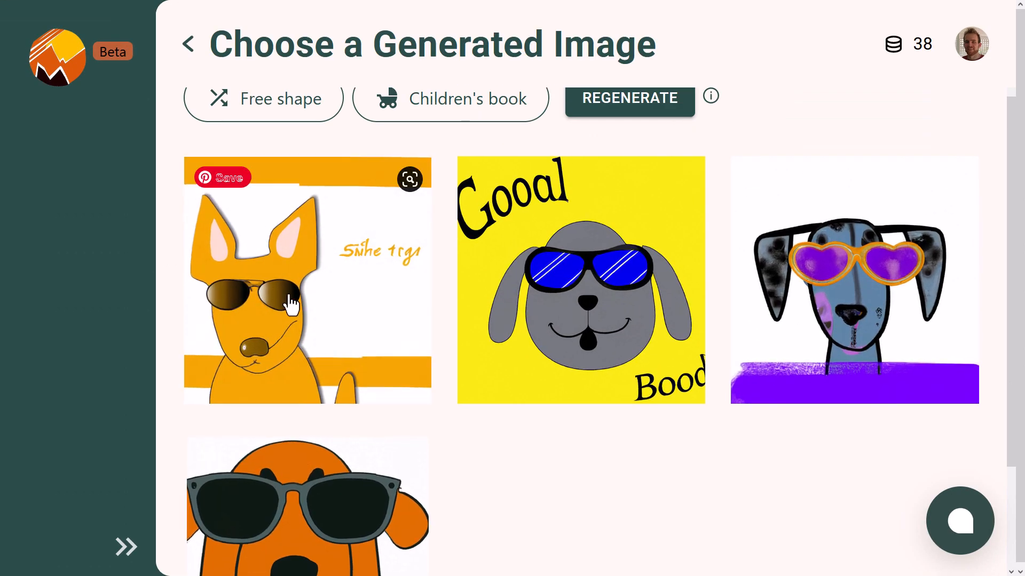
scroll(286, 297, "up", 2)
scroll(338, 378, "down", 4)
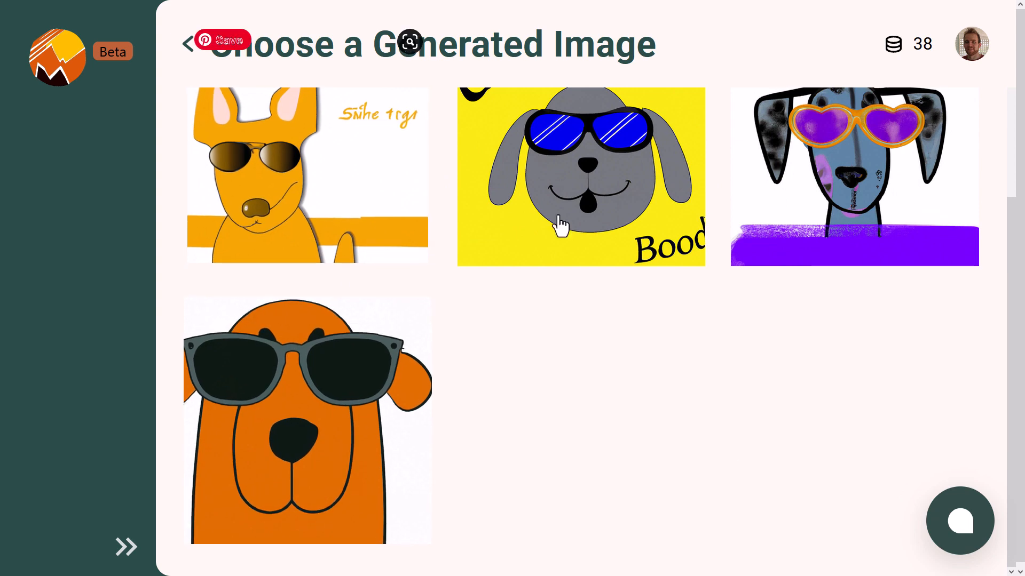
scroll(582, 435, "up", 2)
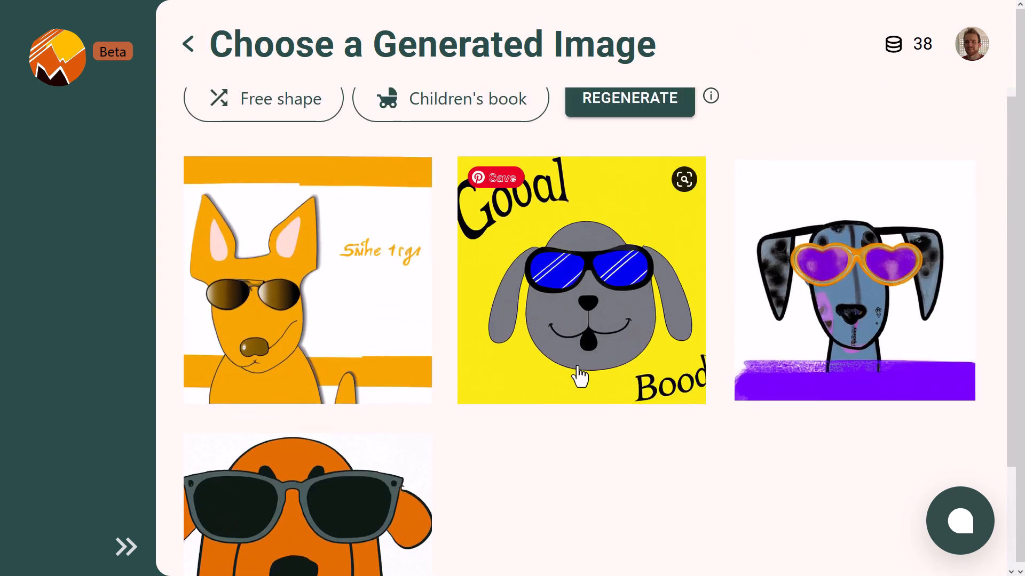
scroll(460, 256, "up", 2)
left_click(188, 43)
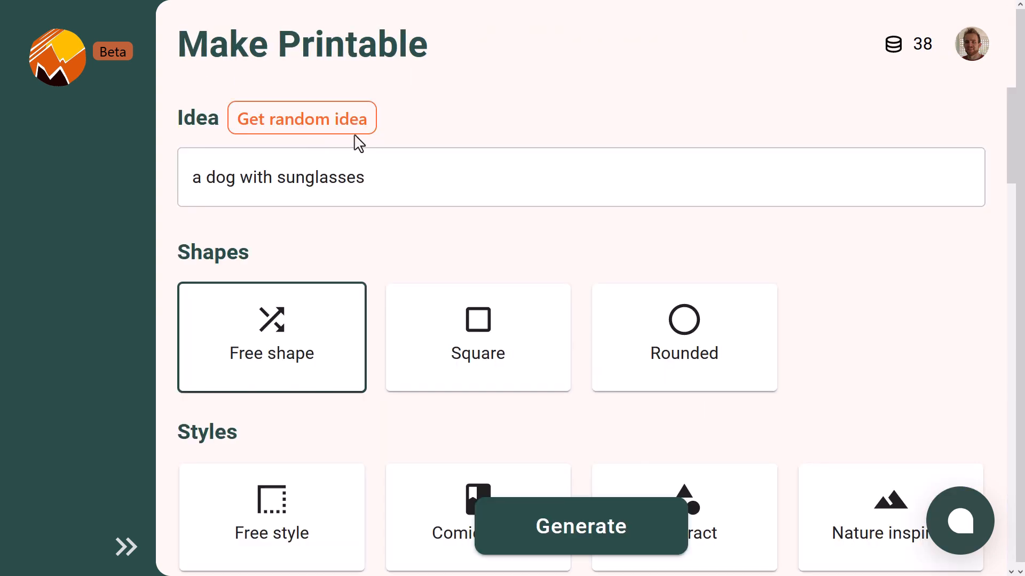
left_click(382, 190)
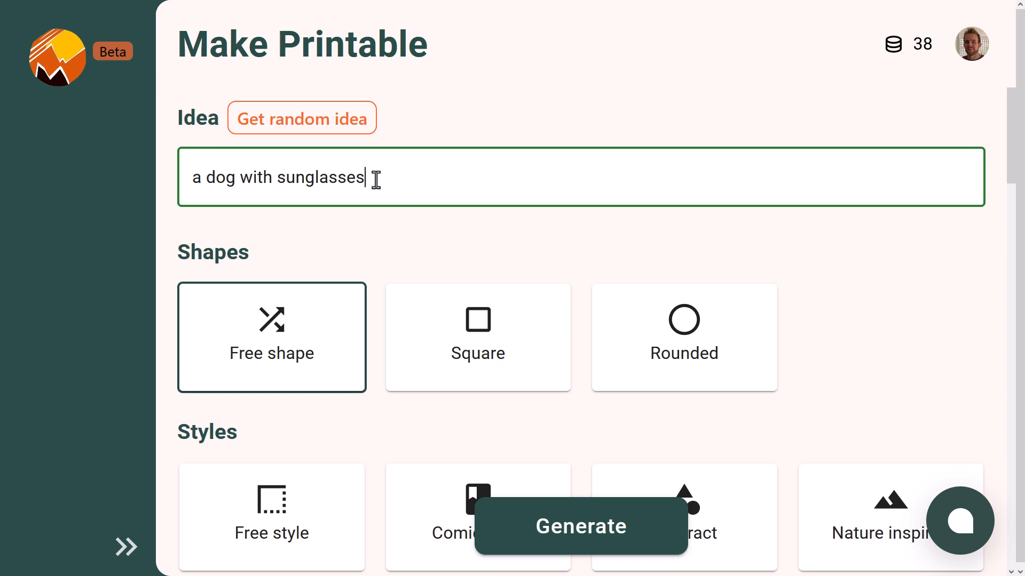
left_click_drag(398, 177, 176, 183)
type("a superhero w")
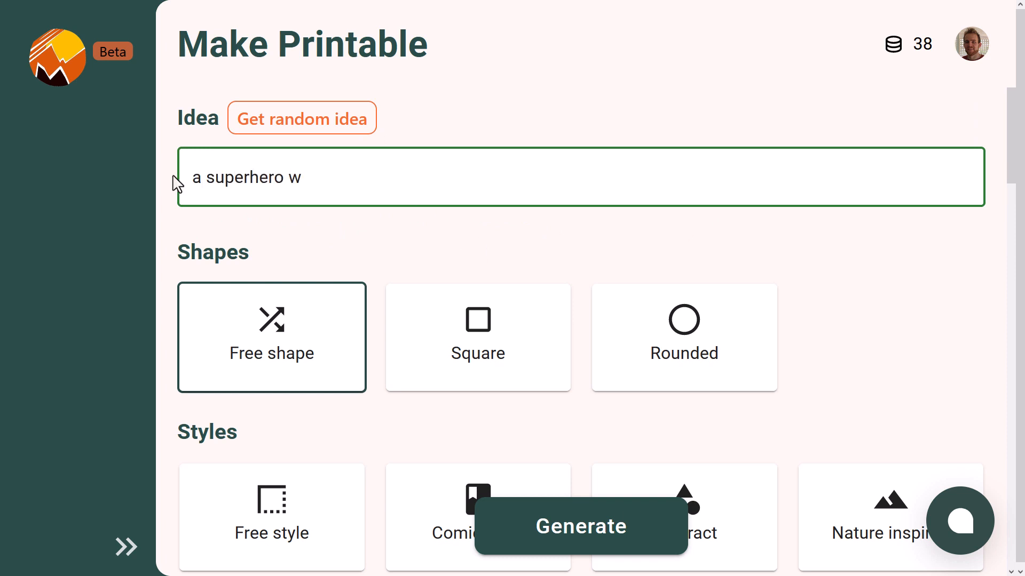
type("ith an axe")
- Switch the style to Comic book and generate images from the superhero idea
scroll(240, 214, "down", 9)
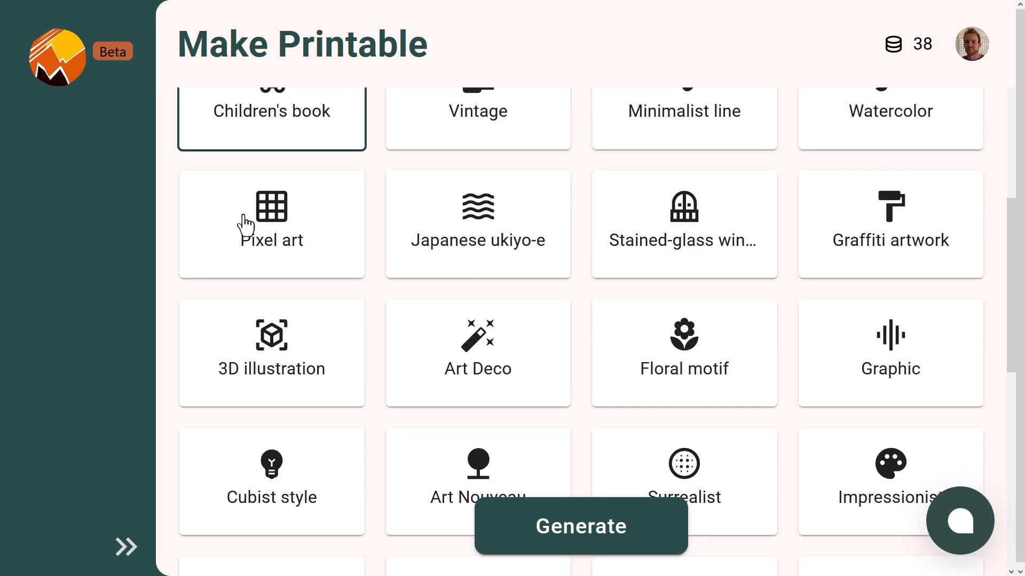
scroll(245, 229, "up", 5)
scroll(255, 243, "down", 2)
scroll(475, 160, "up", 3)
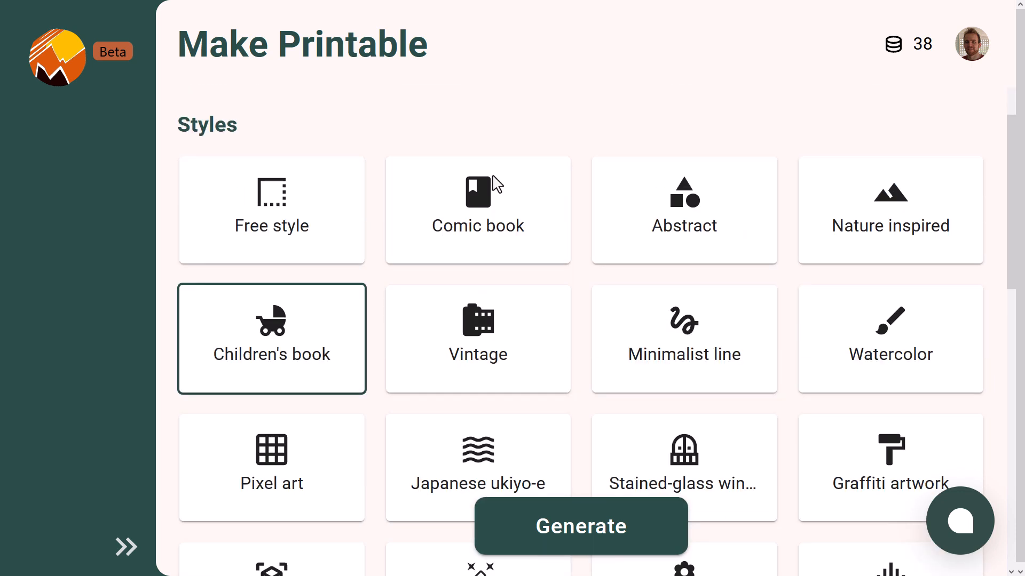
left_click(475, 238)
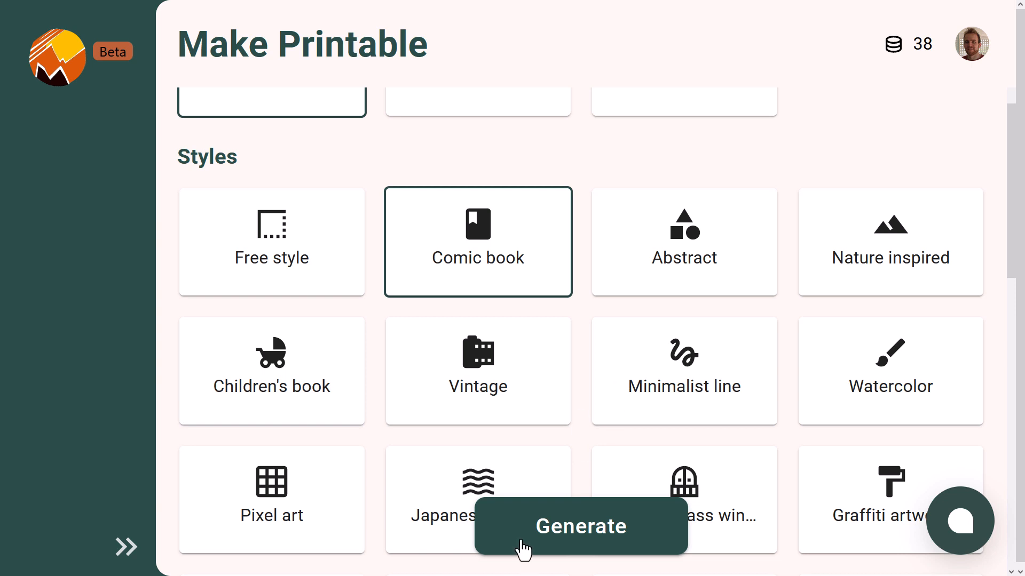
left_click(521, 540)
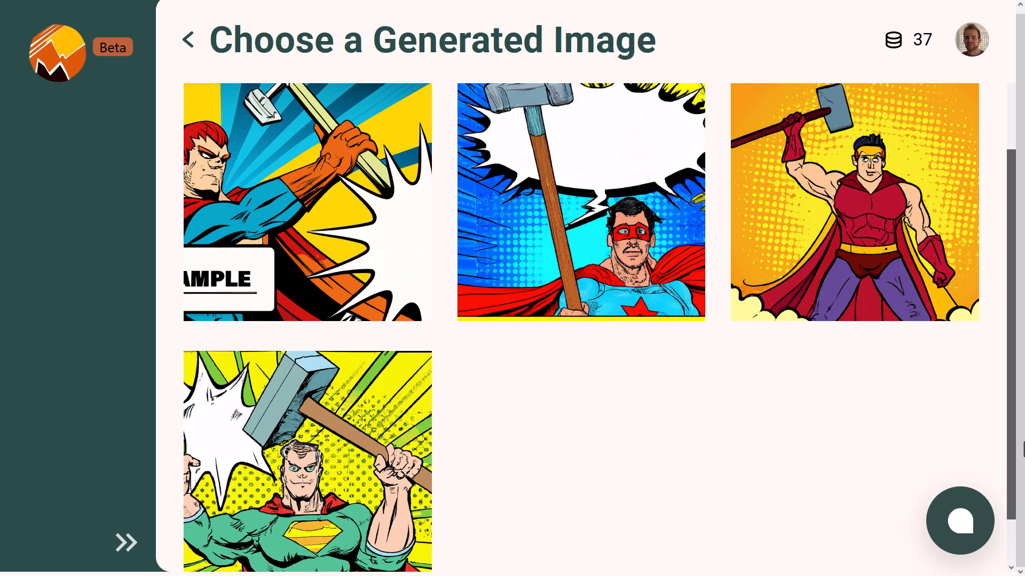
- Review the generated superhero images and open the fourth one, showing the hero in the green suit
scroll(1023, 330, "up", 3)
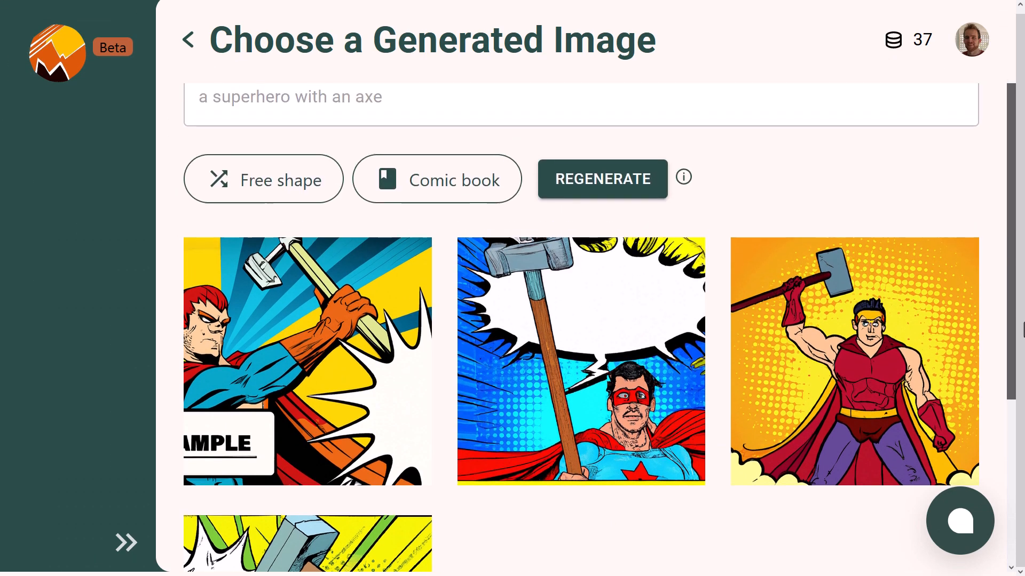
left_click_drag(1023, 329, 1023, 502)
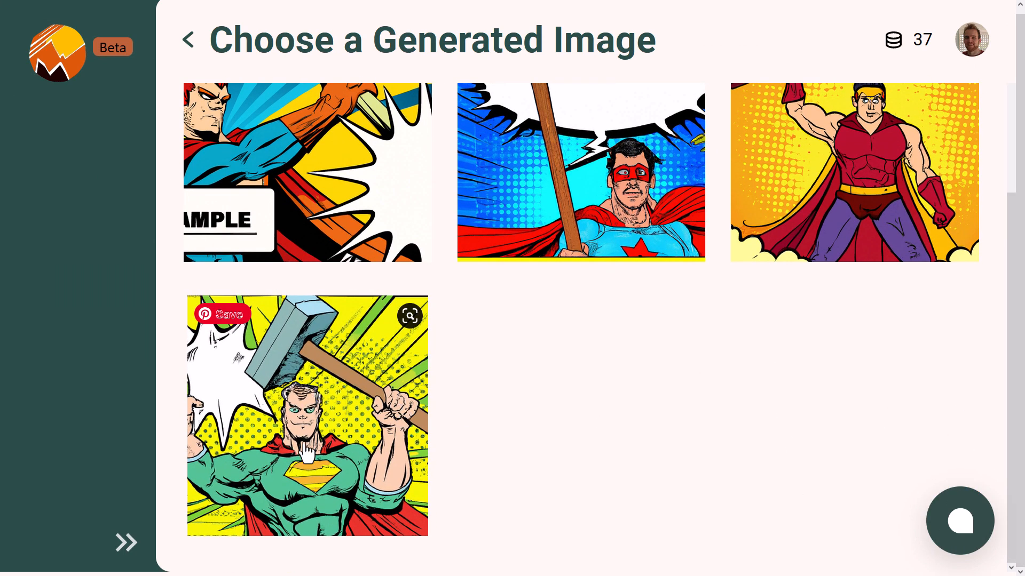
left_click(381, 414)
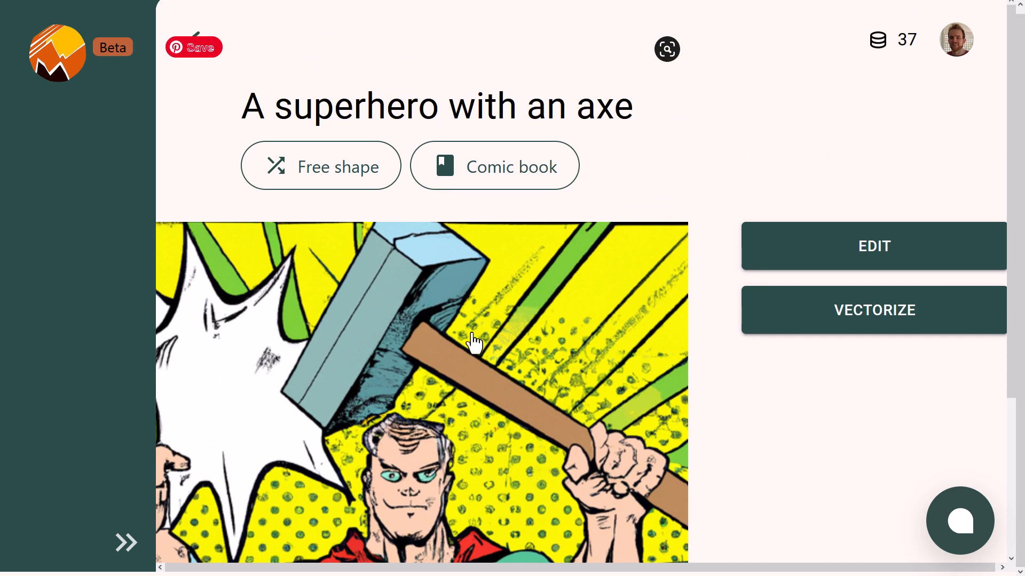
- Look over the enlarged superhero image and open it for editing
scroll(432, 374, "down", 4)
scroll(469, 376, "up", 4)
scroll(451, 277, "down", 3)
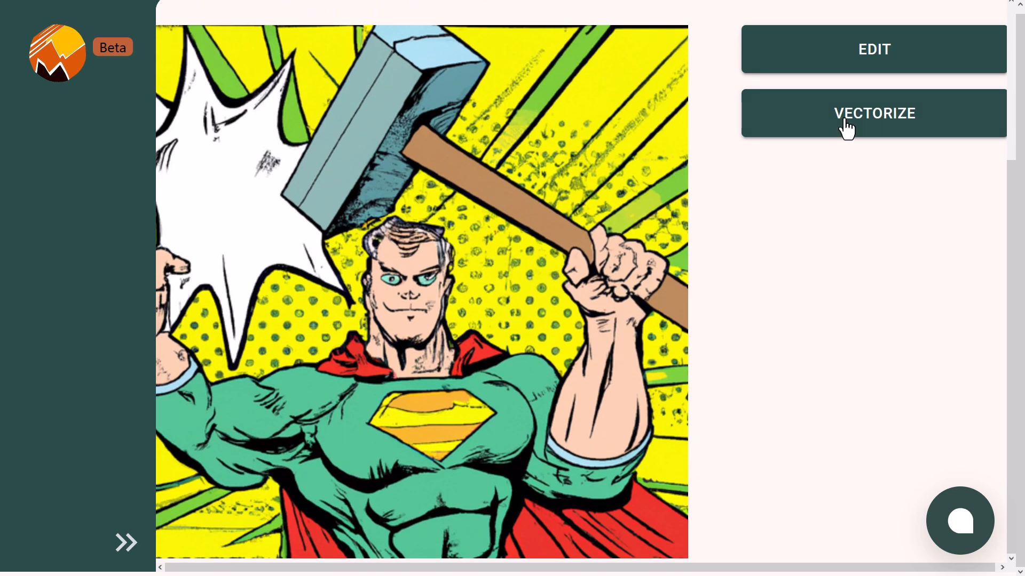
scroll(870, 160, "up", 2)
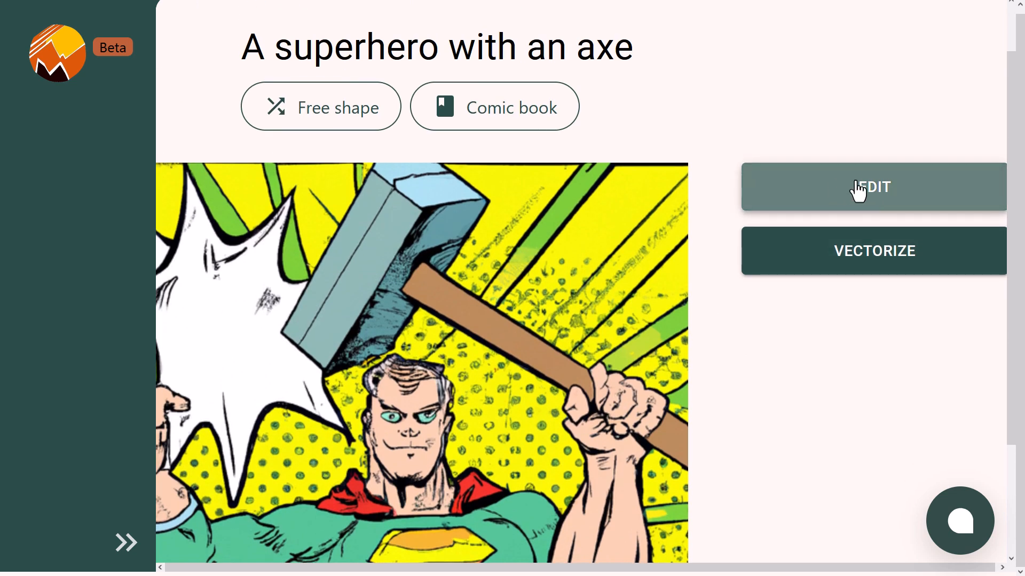
left_click(857, 190)
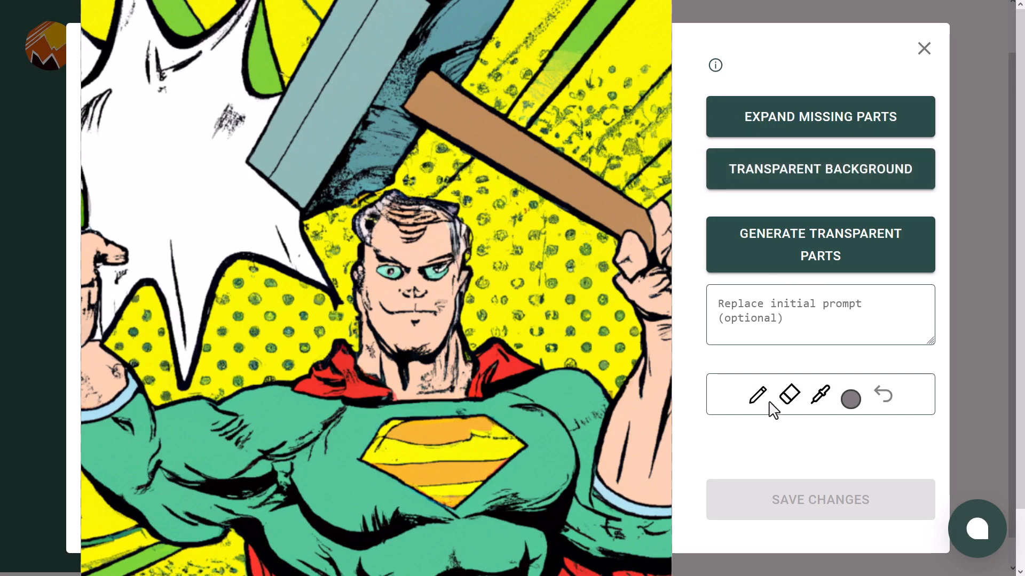
- Erase the superhero's face with an enlarged eraser and generate the transparent area from the prompt "Handsome face"
left_click(791, 405)
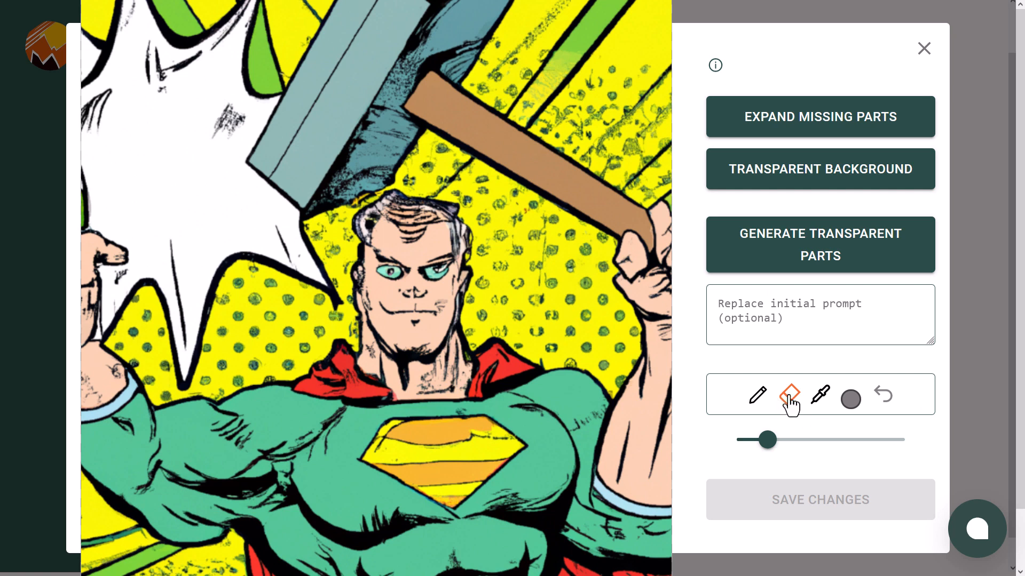
left_click_drag(767, 443, 838, 448)
mouse_move(457, 325)
left_mouse_down()
mouse_move(446, 309)
mouse_move(451, 283)
mouse_move(407, 267)
mouse_move(437, 293)
mouse_move(432, 337)
mouse_move(446, 278)
mouse_move(404, 268)
mouse_move(414, 341)
mouse_move(463, 355)
left_mouse_up()
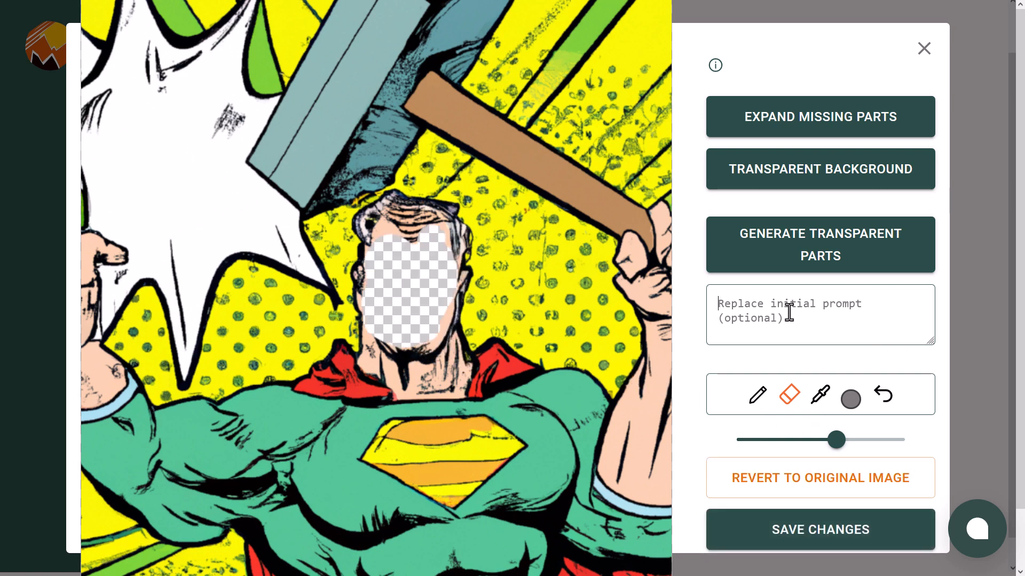
type("Handsome face")
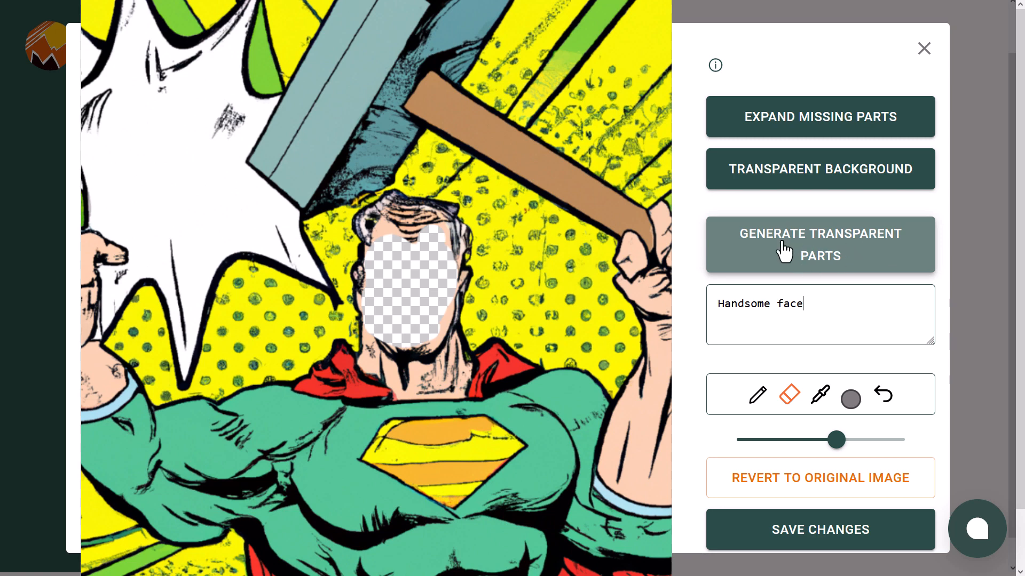
left_click(809, 259)
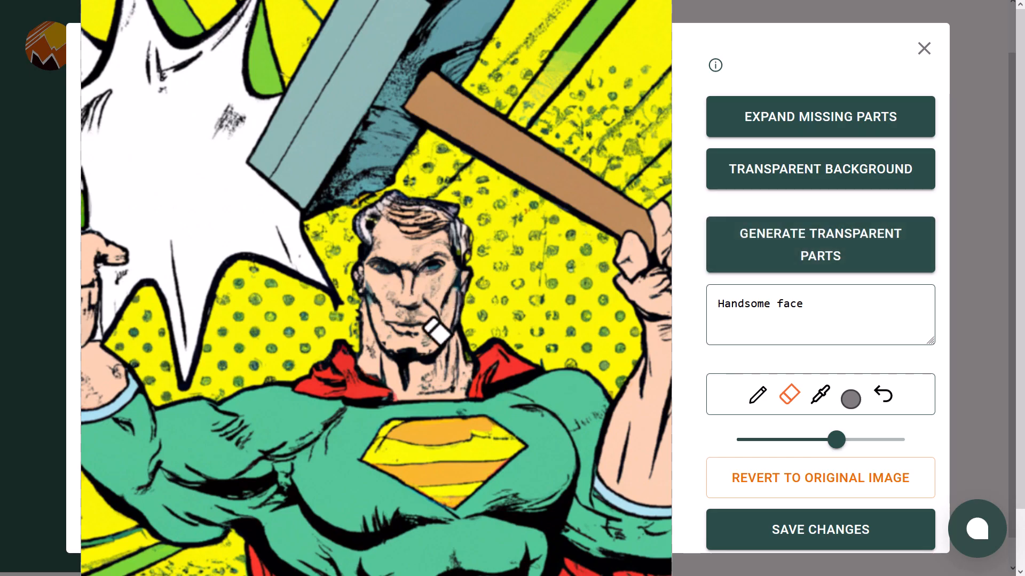
- Erase the emblem on the superhero's chest and generate the transparent area from the prompt "superman S symbol"
scroll(406, 258, "down", 2)
scroll(402, 257, "up", 1)
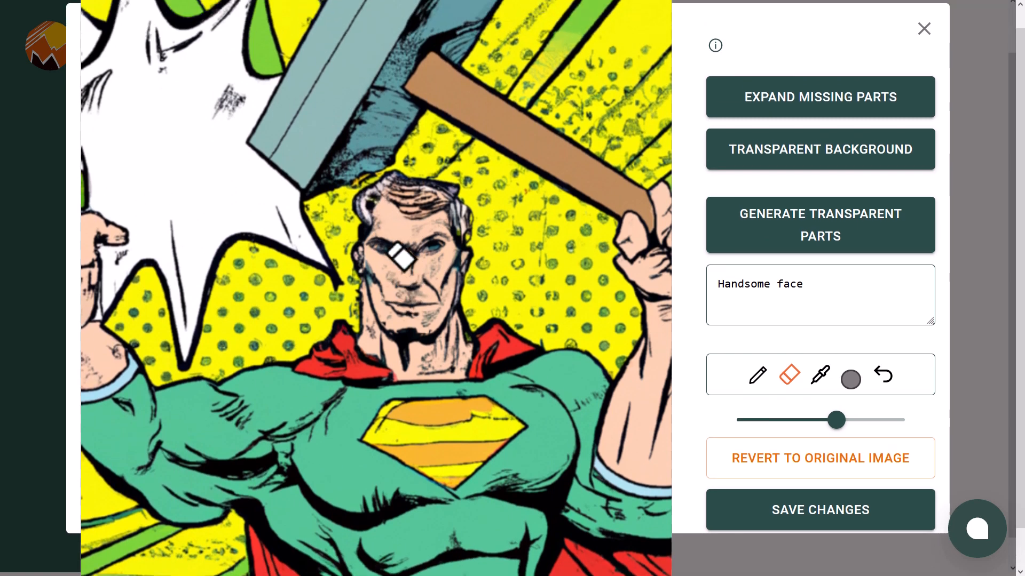
scroll(401, 258, "up", 1)
scroll(403, 233, "down", 2)
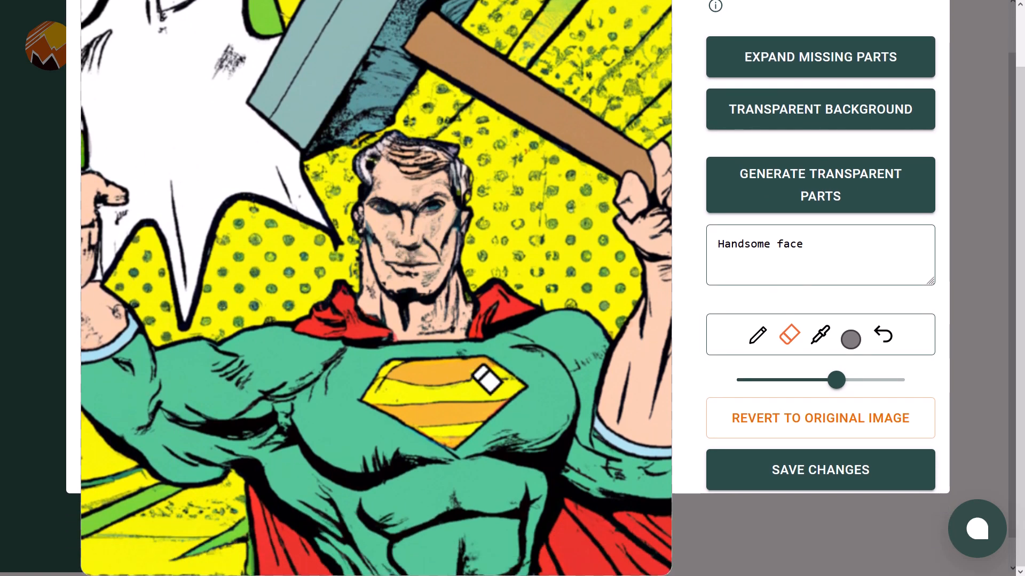
mouse_move(480, 380)
left_mouse_down()
mouse_move(411, 394)
mouse_move(458, 444)
mouse_move(493, 425)
mouse_move(470, 403)
mouse_move(442, 412)
mouse_move(456, 422)
mouse_move(484, 391)
mouse_move(524, 401)
mouse_move(447, 430)
mouse_move(392, 406)
mouse_move(414, 396)
left_mouse_up()
triple_click(828, 245)
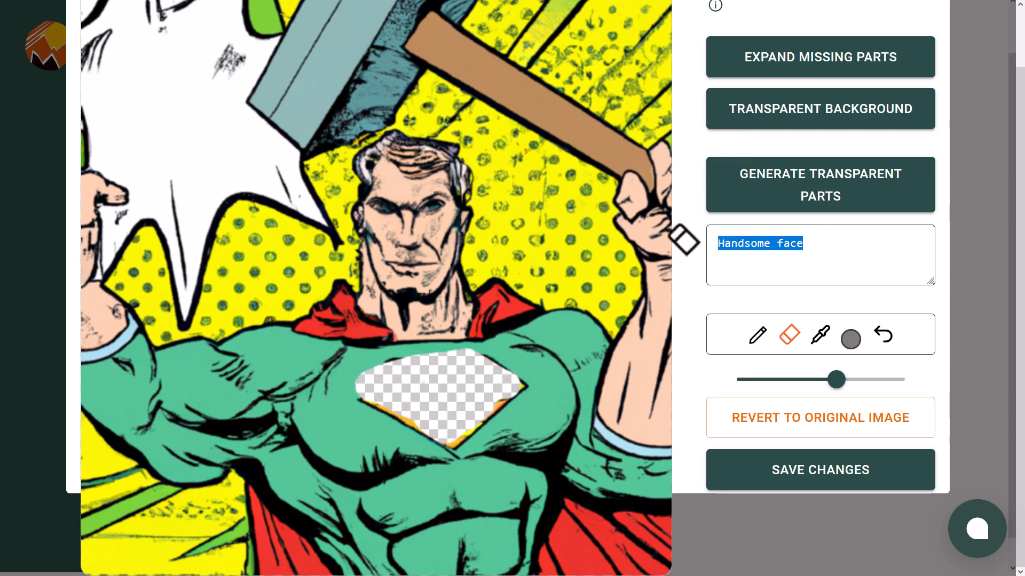
type("superman ")
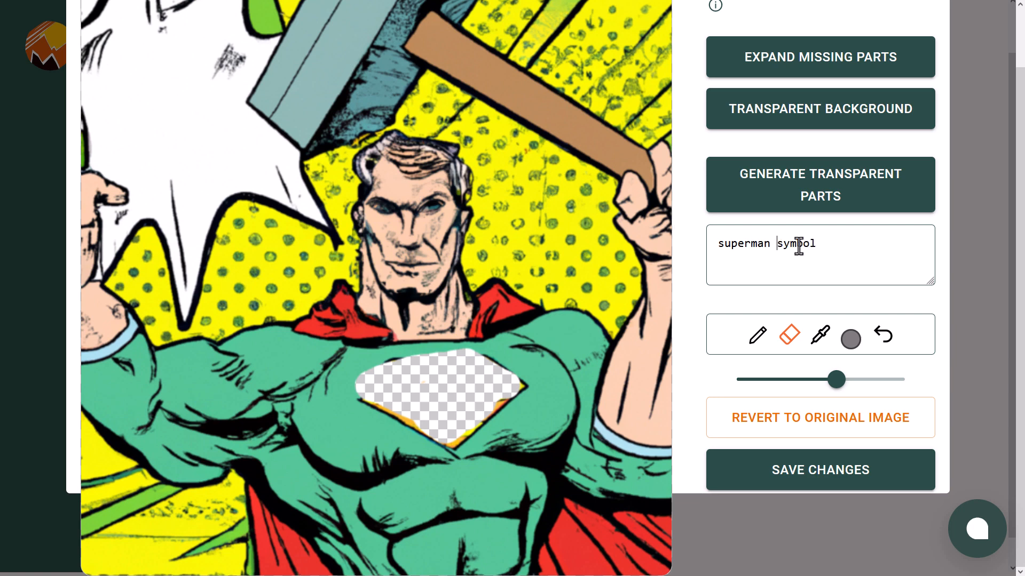
type("S")
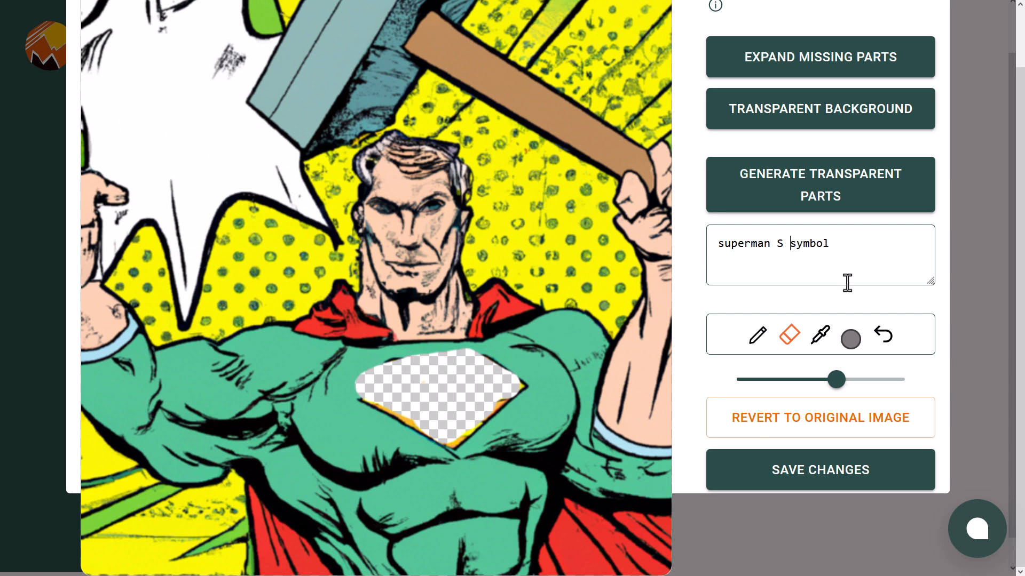
left_click(841, 190)
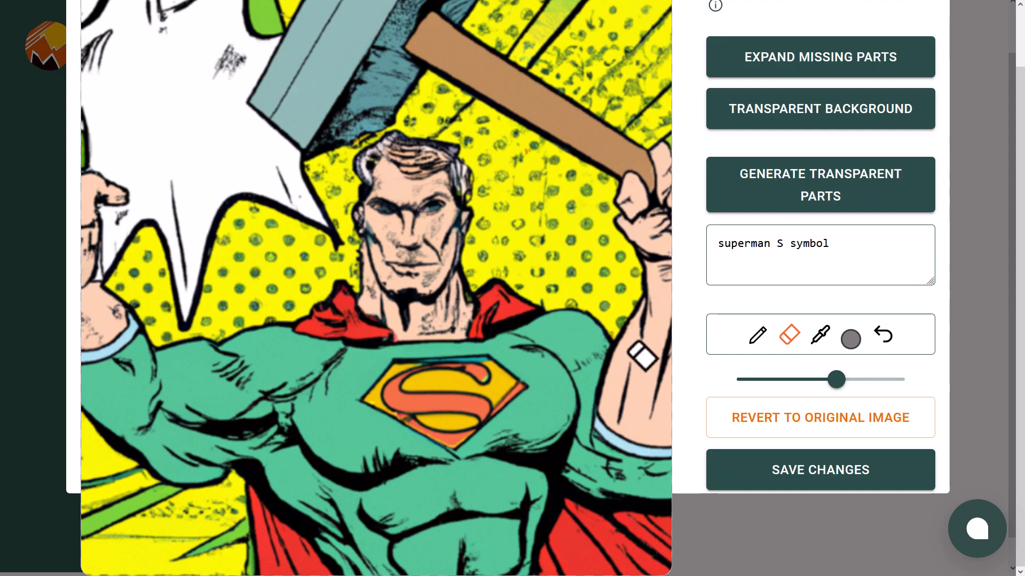
- Save the image edits and export the vectorized superhero as an SVG file into the printables folder
left_click(838, 480)
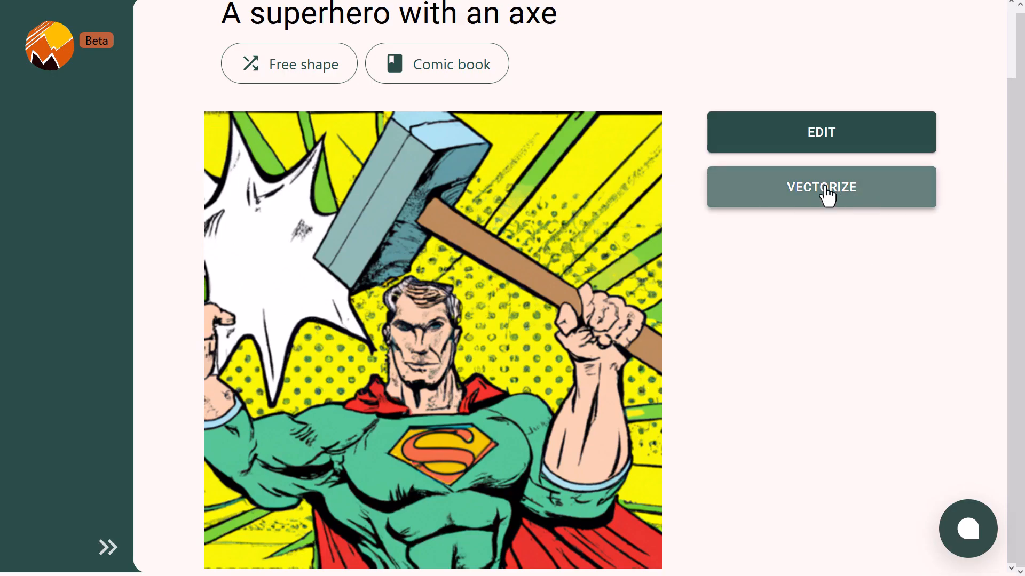
left_click(831, 193)
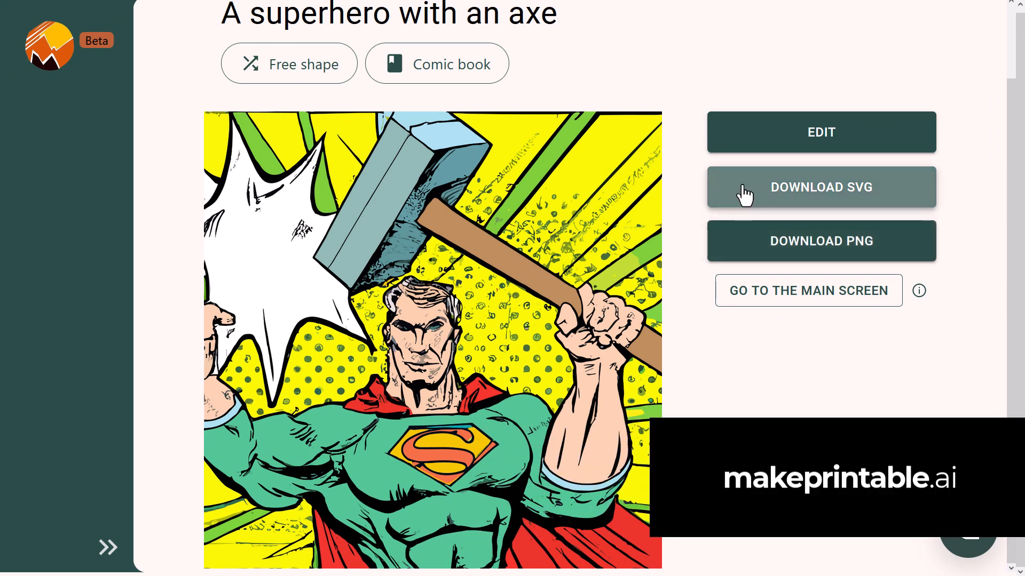
left_click(887, 197)
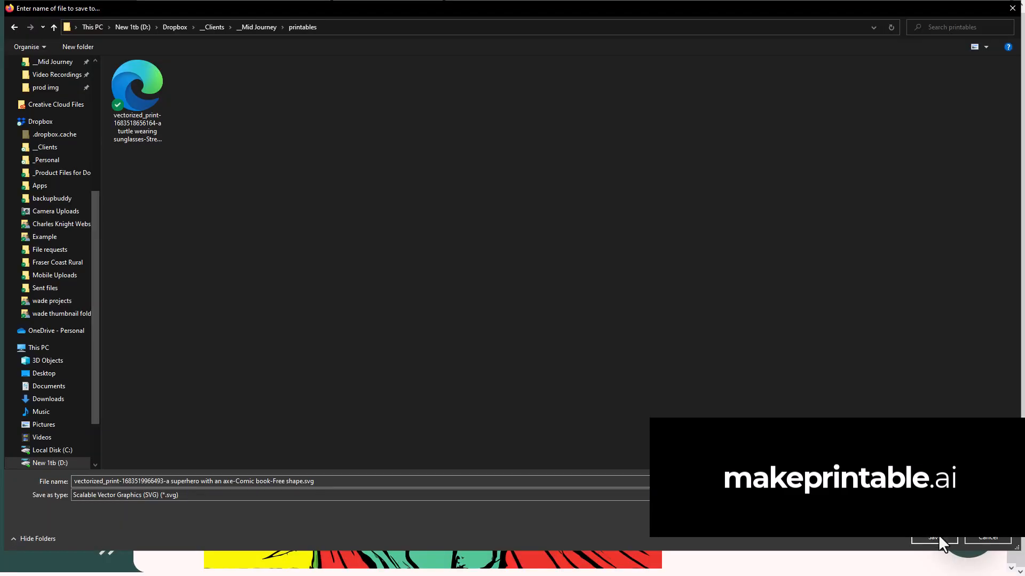
left_click(938, 536)
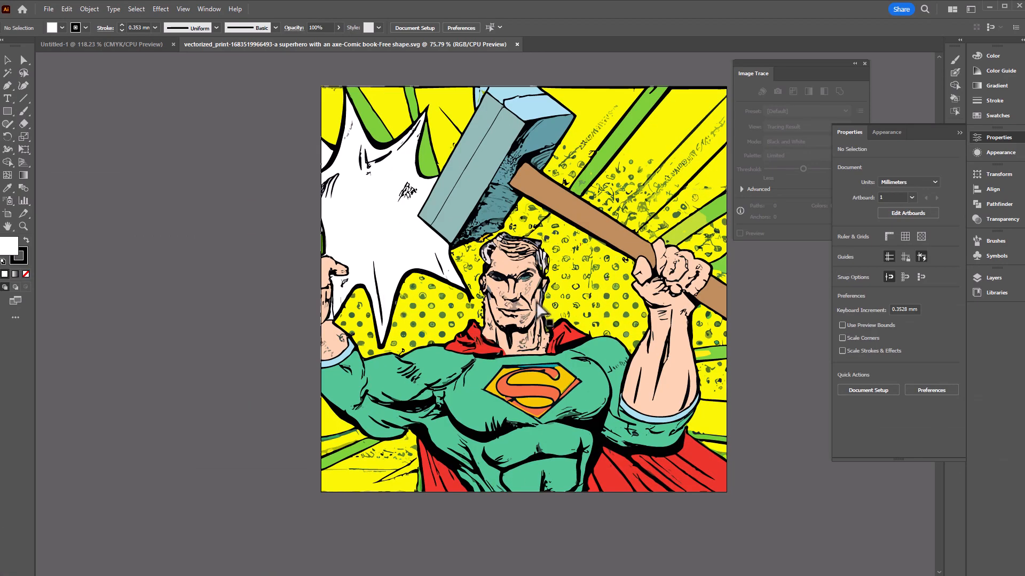
- In Illustrator, try recolouring the red cape shapes at the superhero's neck to cyan in the downloaded SVG
scroll(536, 312, "left", 1)
scroll(635, 356, "up", 3)
scroll(635, 357, "up", 4)
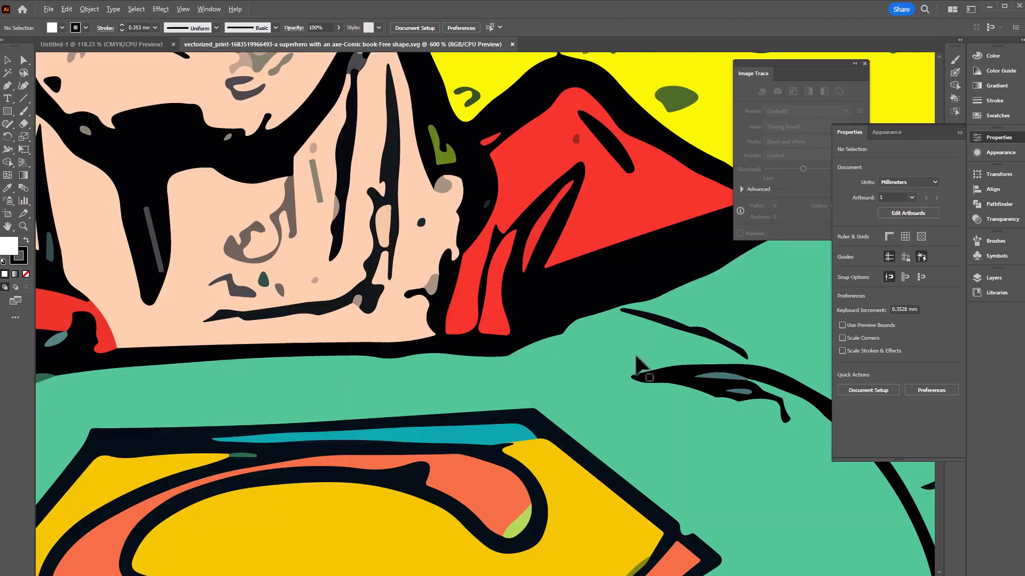
scroll(501, 318, "down", 1)
left_click(426, 276)
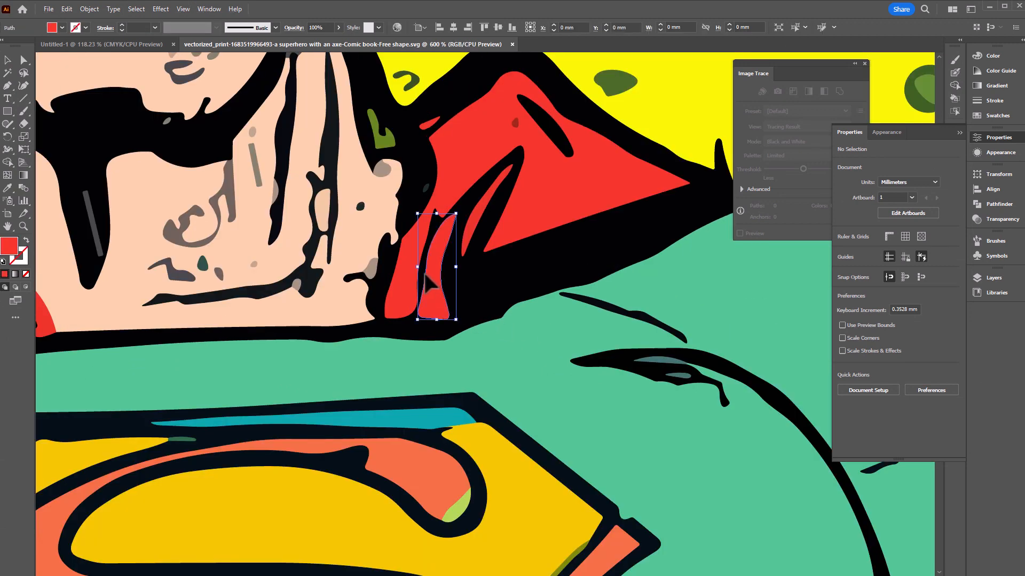
double_click(10, 246)
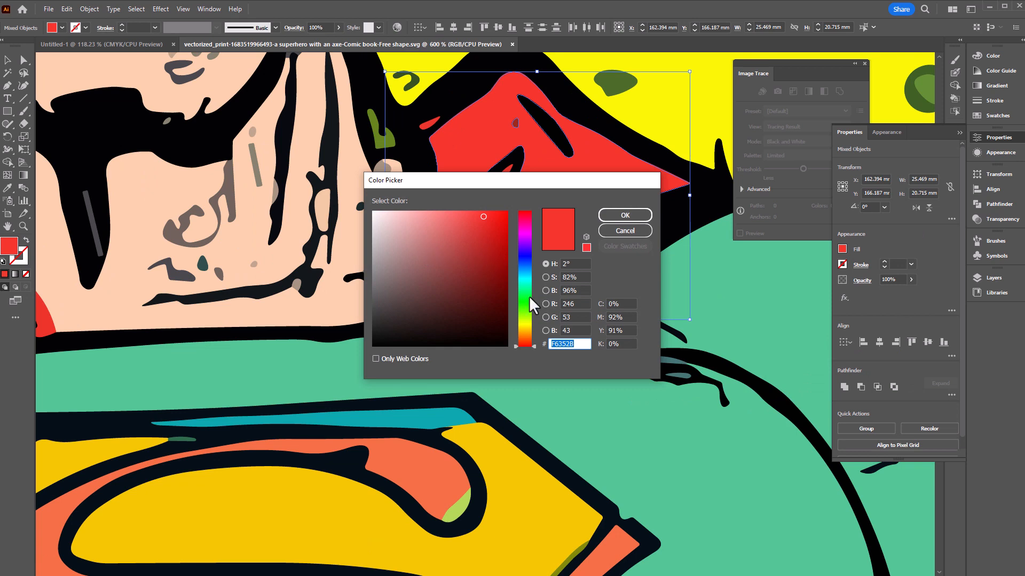
left_click_drag(530, 298, 525, 282)
left_click(639, 217)
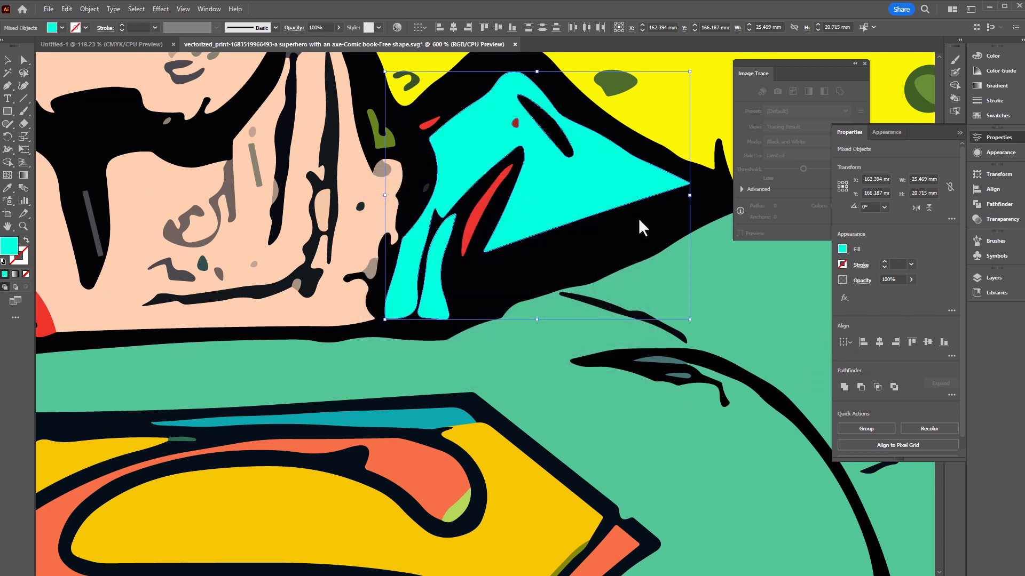
- Undo the cyan recolouring of the cape and clear the selection
left_click(564, 369)
key("ctrl+1")
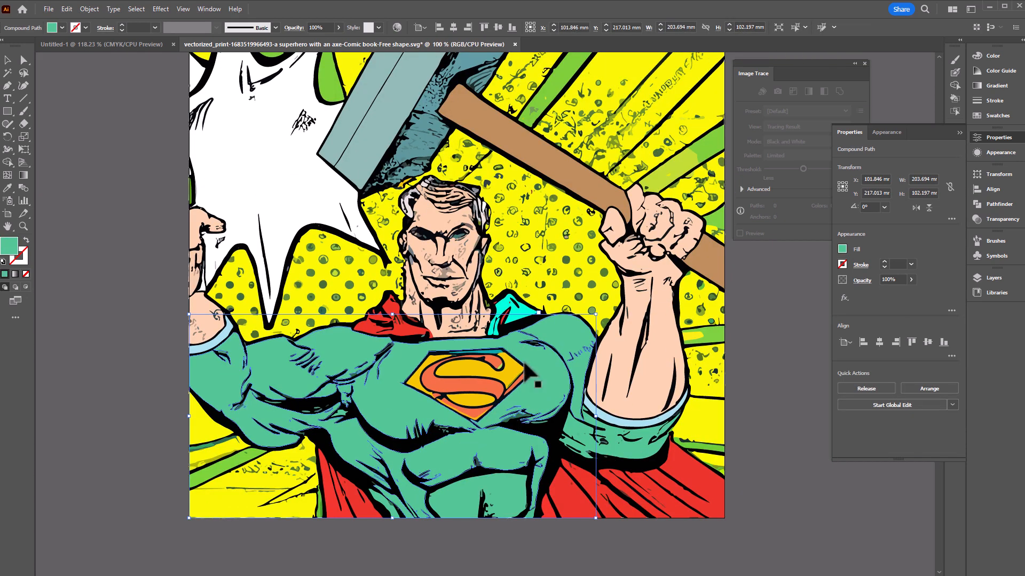
key("ctrl+z")
key("ctrl+z")
left_click(102, 270)
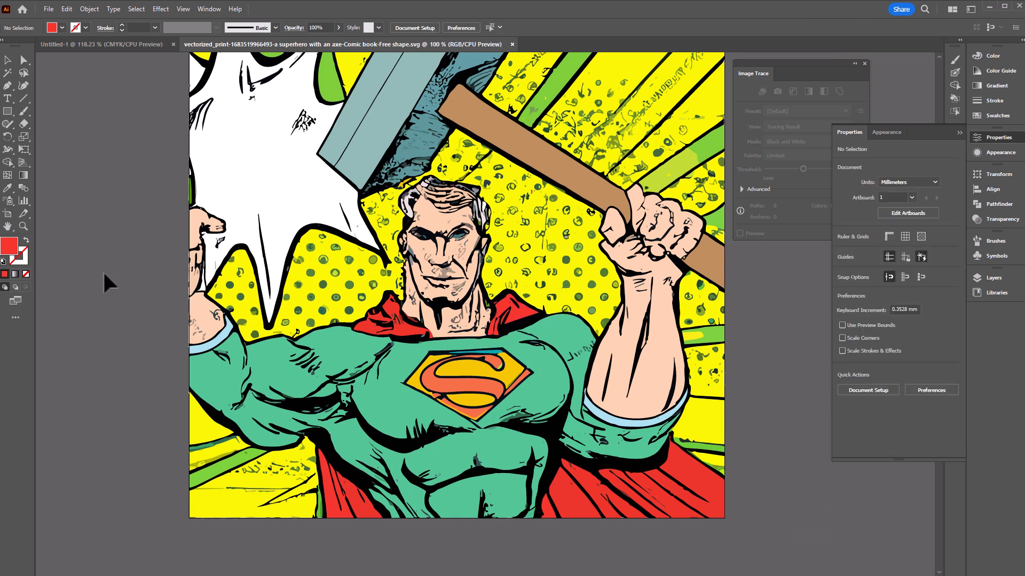
- Try moving a shape in the hammer area of the artwork and undo the move
scroll(376, 299, "up", 2)
left_click_drag(401, 142, 334, 195)
key("ctrl+z")
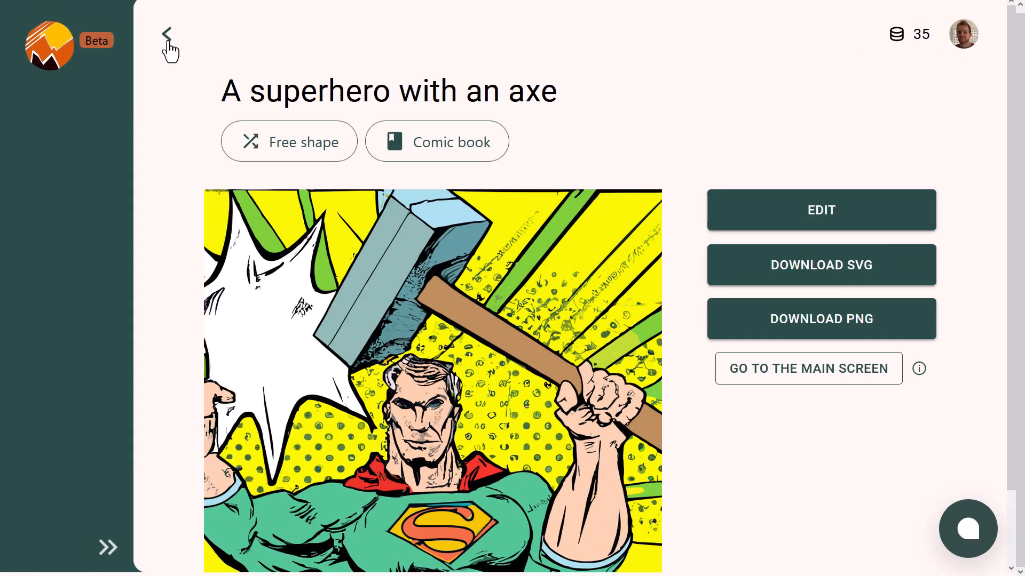
- Return to the Make Printable design form and replace the idea with "lettermark W logo"
left_click(164, 36)
left_click(161, 36)
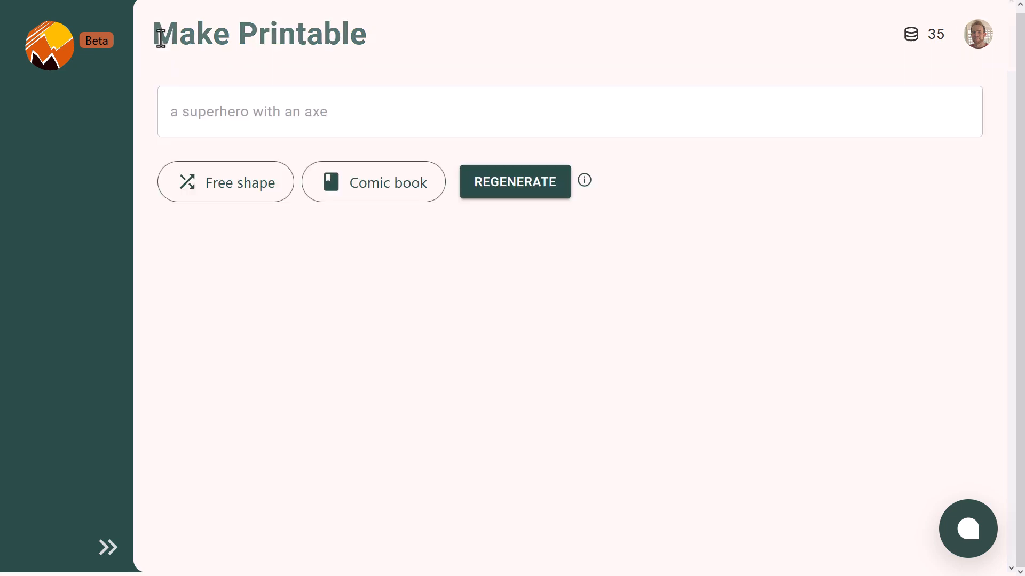
left_click(299, 149)
left_click_drag(368, 162, 172, 120)
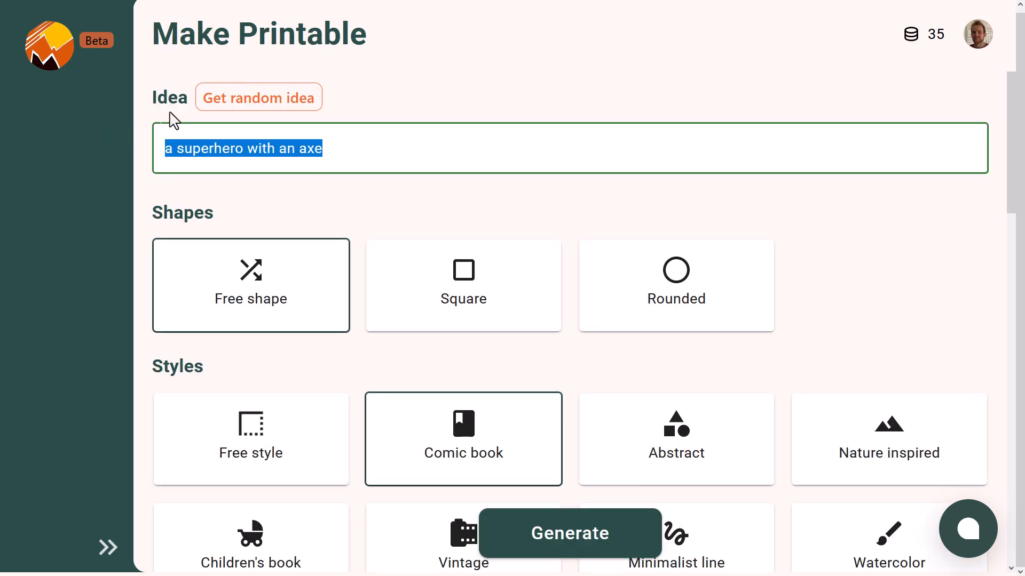
type("lettermark W logo")
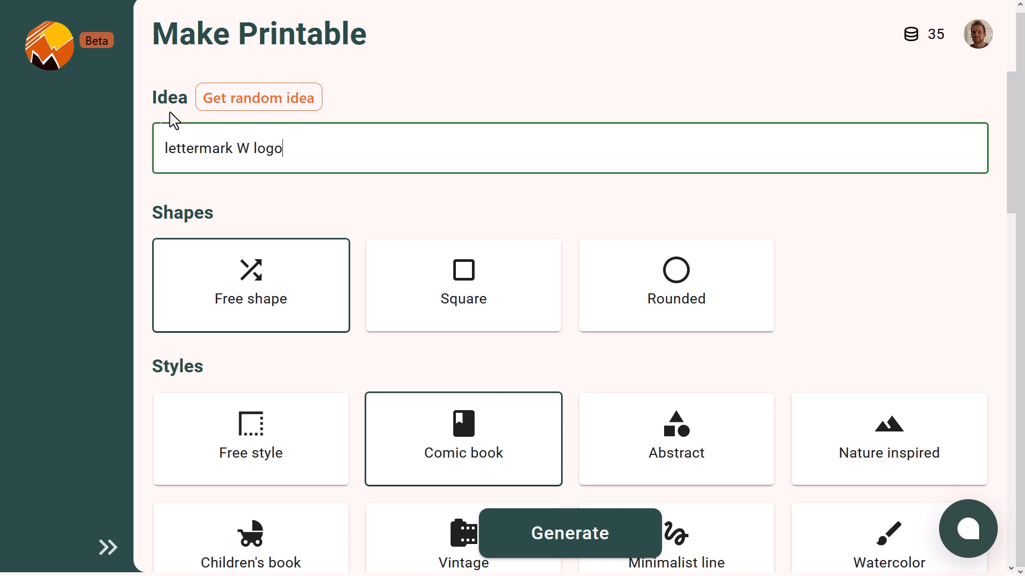
- Switch the style to Graphic and generate images from the W logo idea
left_click_drag(1020, 196, 1007, 547)
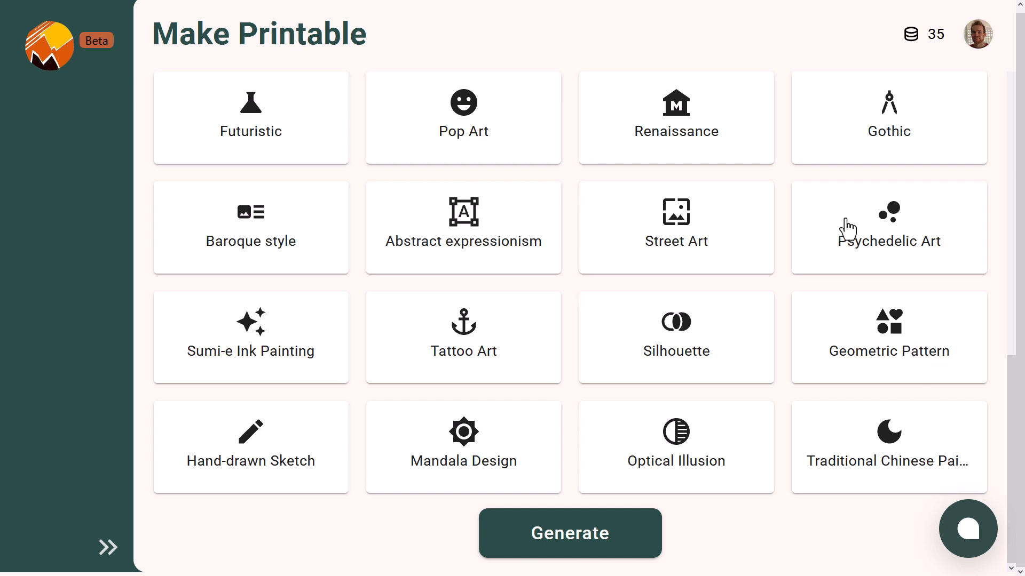
scroll(849, 229, "up", 4)
scroll(852, 223, "up", 2)
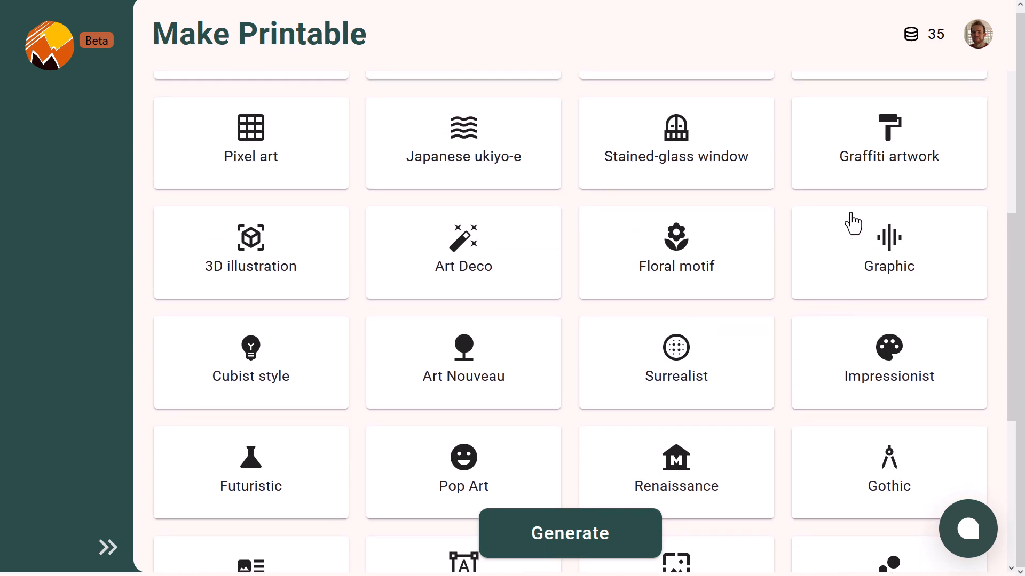
left_click(901, 258)
left_click(565, 523)
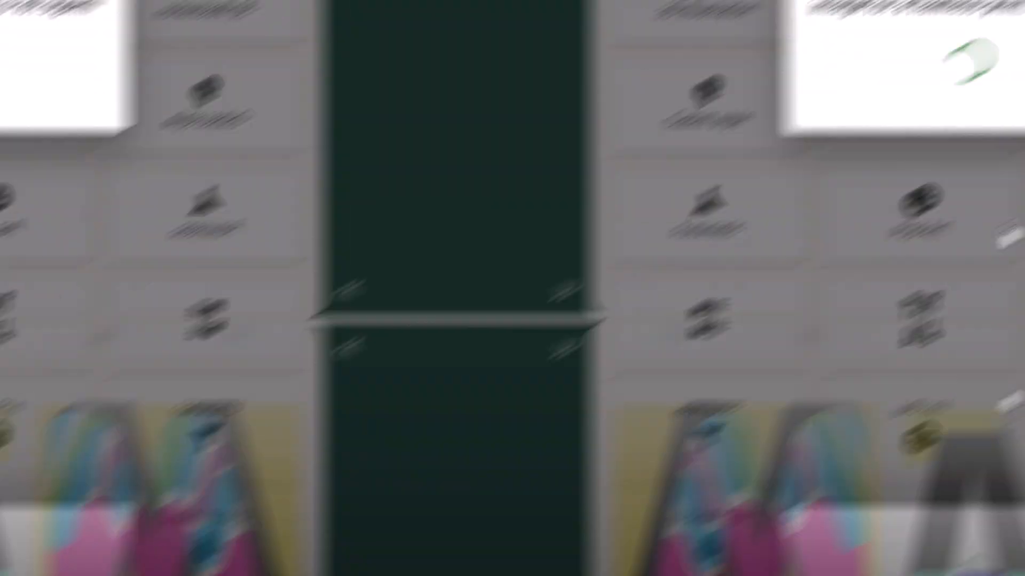
- Look over the four generated Graphic-style W logos
scroll(569, 345, "down", 4)
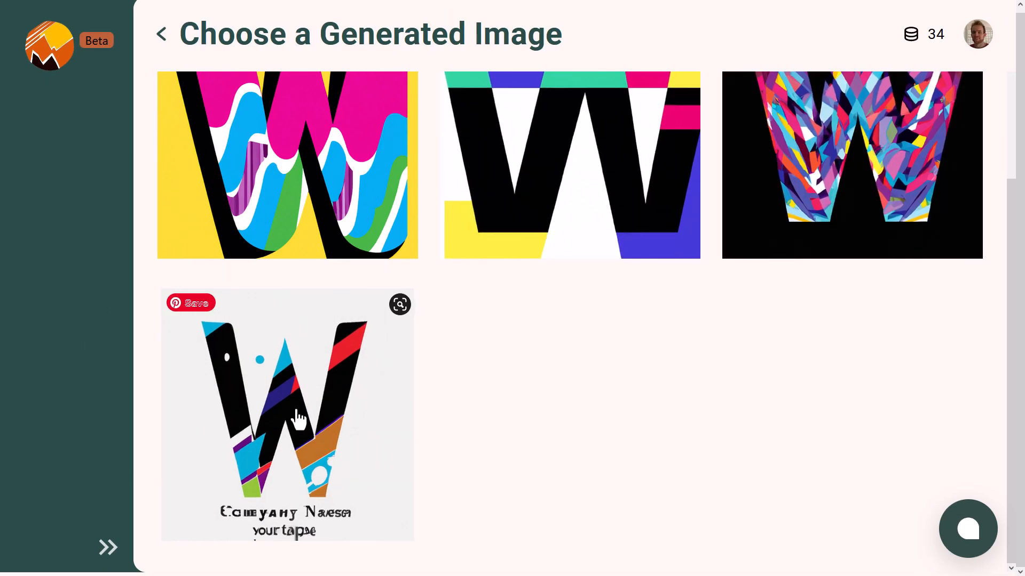
scroll(589, 439, "up", 4)
scroll(532, 468, "down", 3)
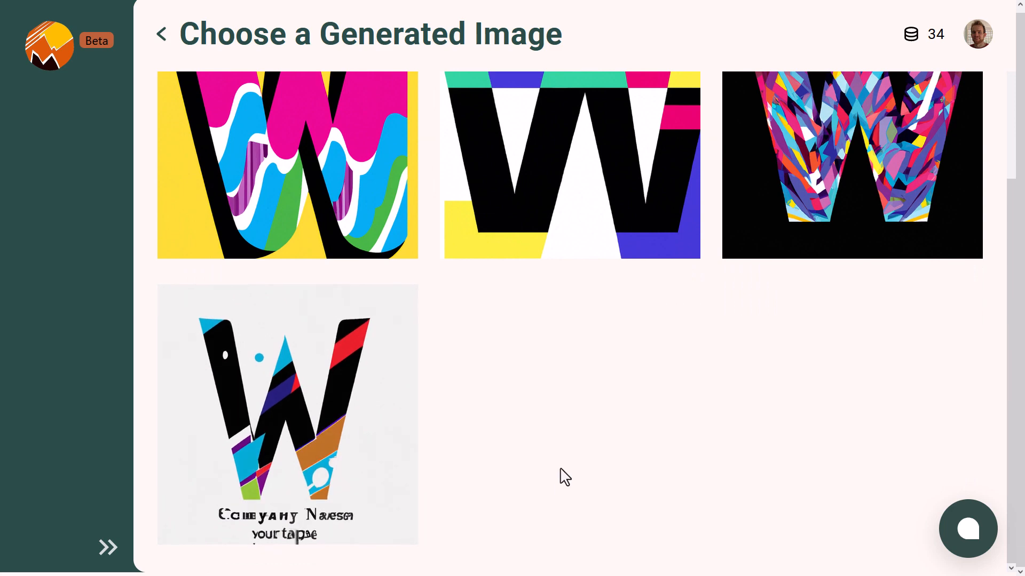
scroll(561, 449, "up", 4)
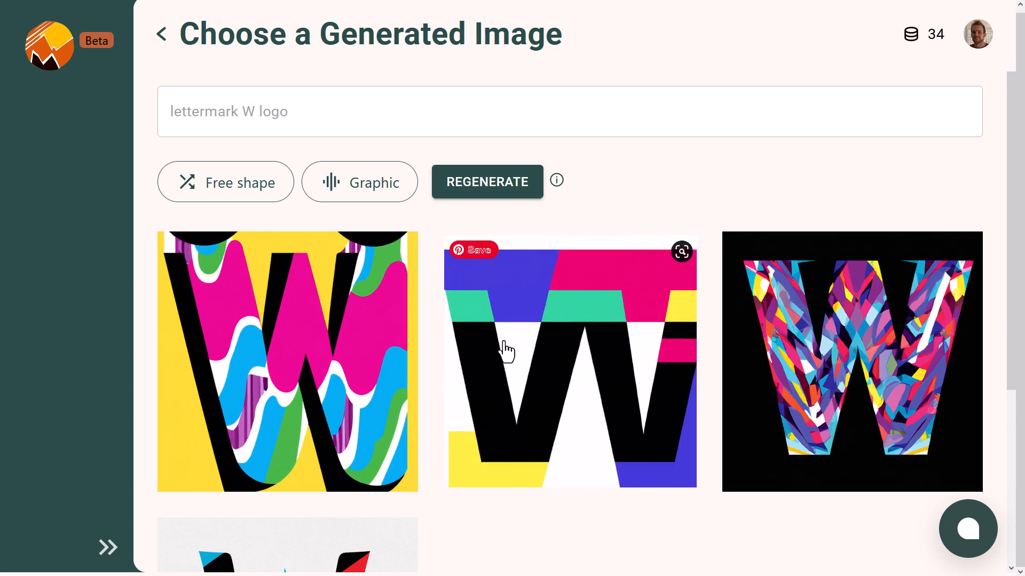
- Go back to the design form, switch the style to Geometric Pattern and generate the W logo images again
left_click(161, 36)
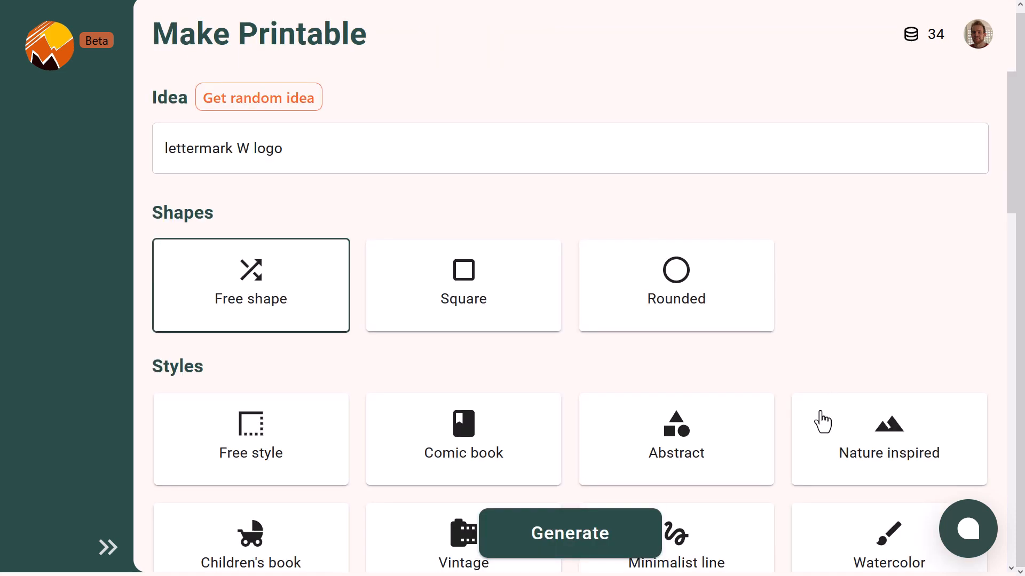
scroll(818, 414, "down", 10)
left_click(893, 335)
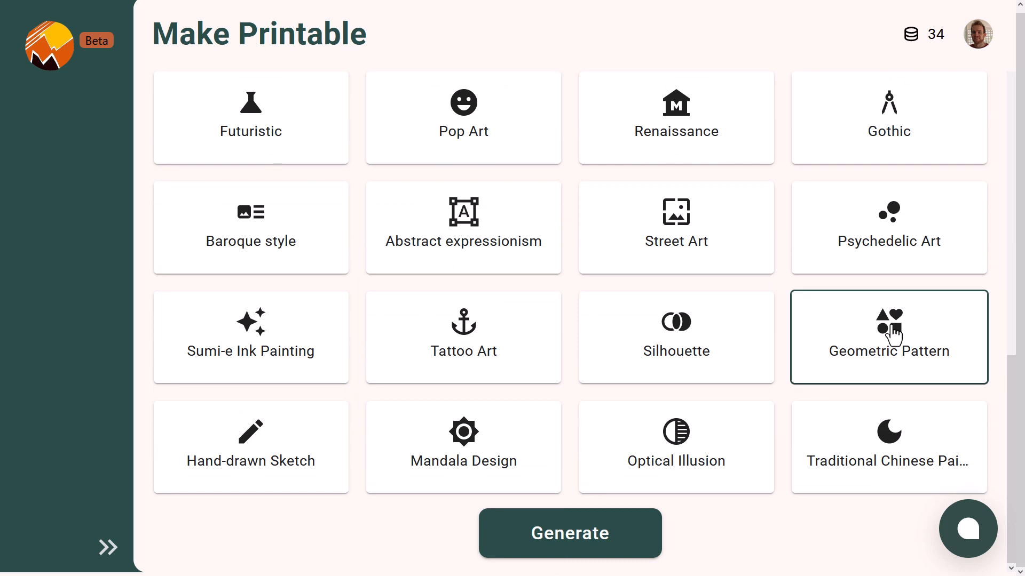
left_click(544, 555)
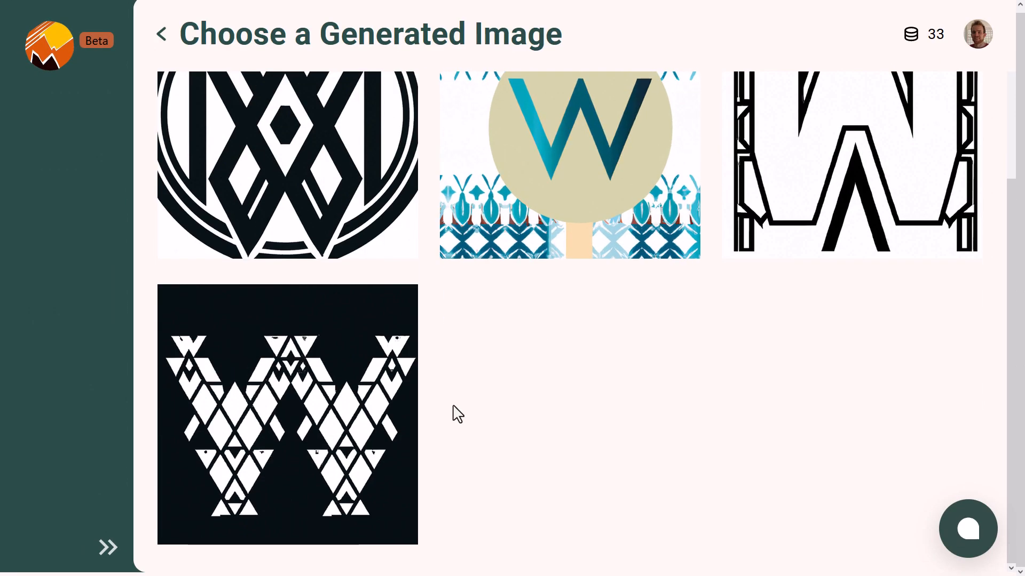
- Return from the geometric W logos to the design form and switch the style to Japanese ukiyo-e
scroll(361, 435, "up", 4)
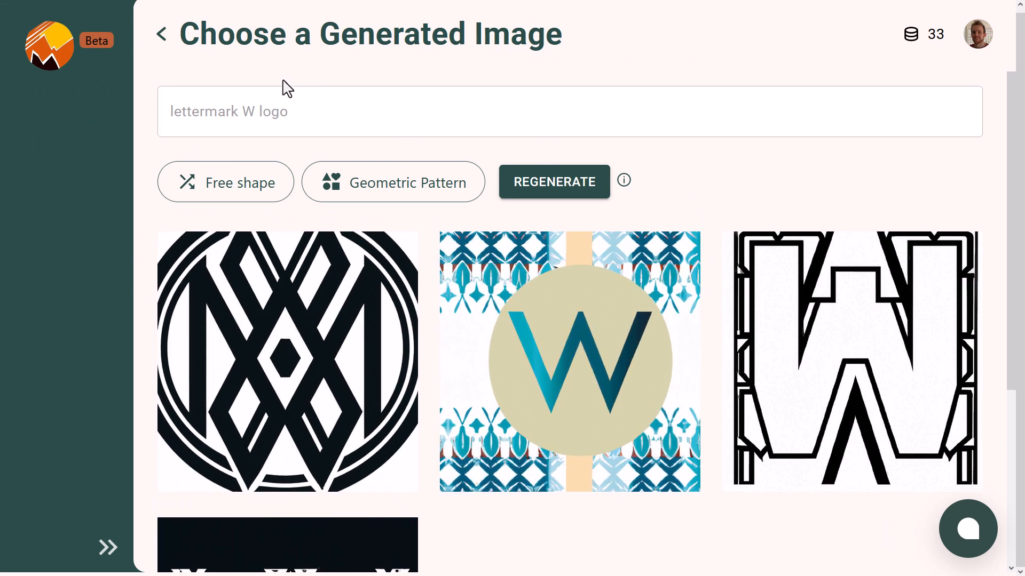
left_click(161, 35)
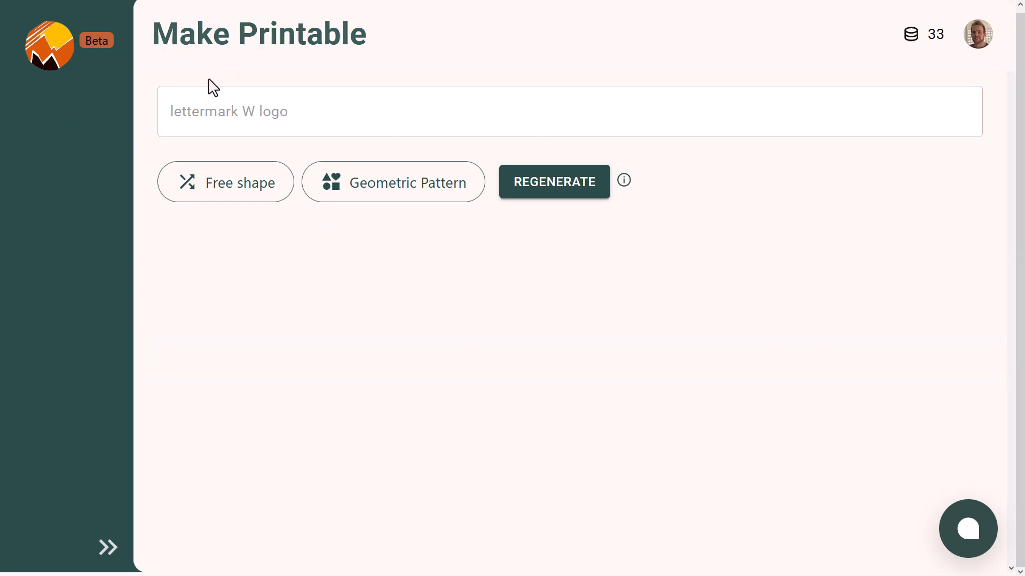
scroll(529, 286, "down", 10)
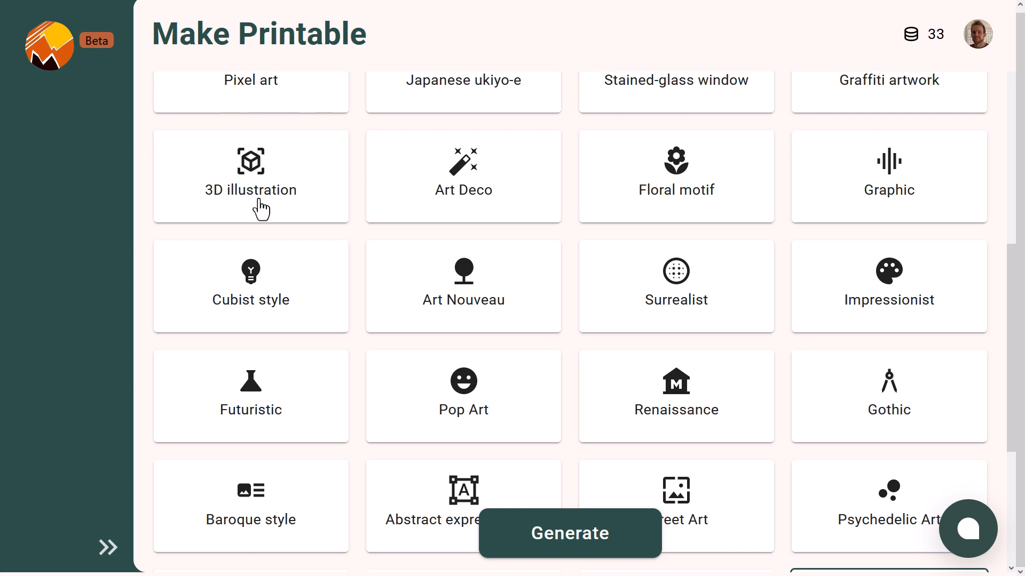
scroll(261, 209, "down", 5)
scroll(286, 236, "up", 13)
scroll(429, 288, "down", 7)
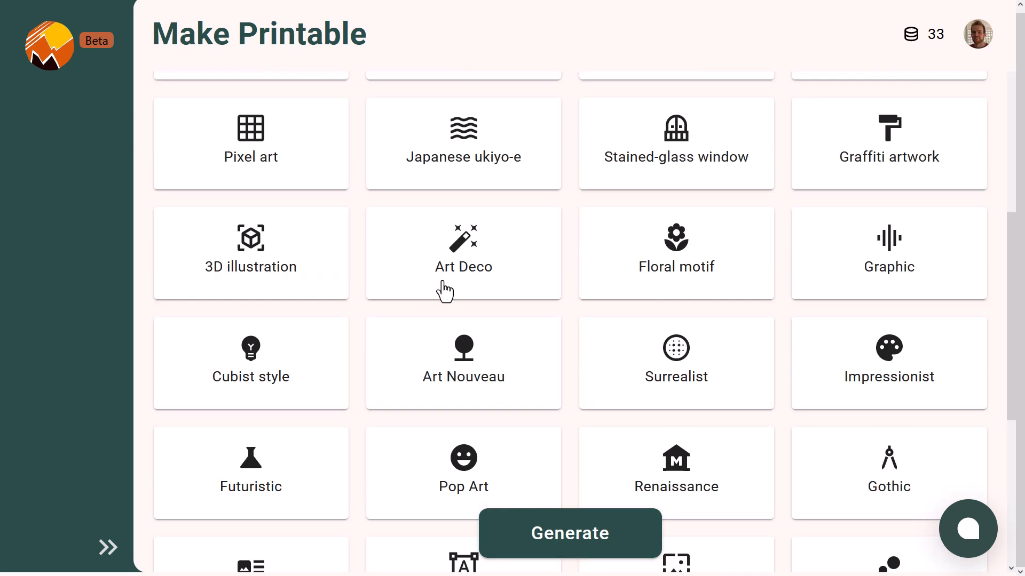
scroll(470, 373, "up", 5)
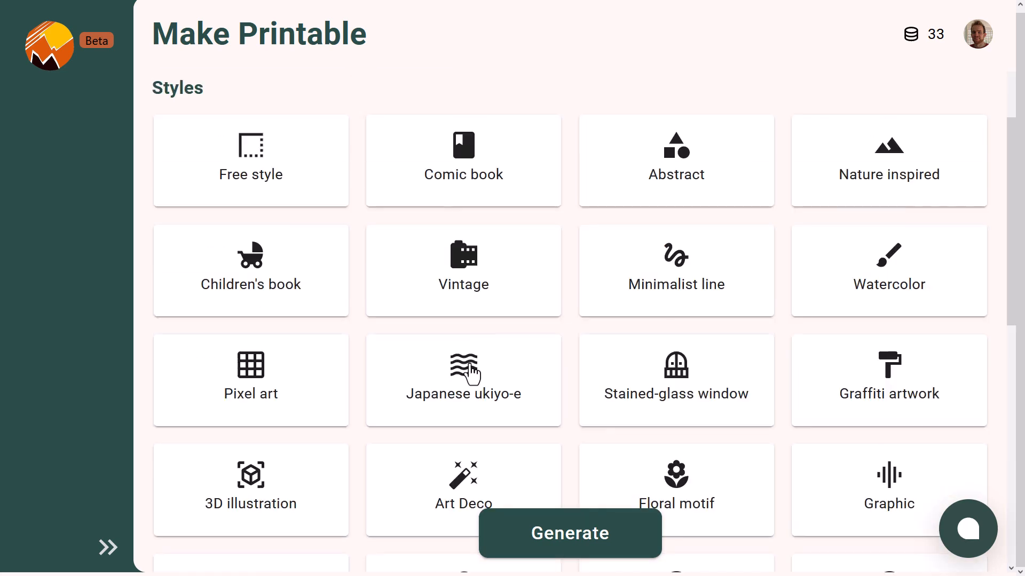
left_click(470, 377)
- Replace the idea with "SAMURAI HELMET" and generate the images in free shape
scroll(392, 290, "up", 5)
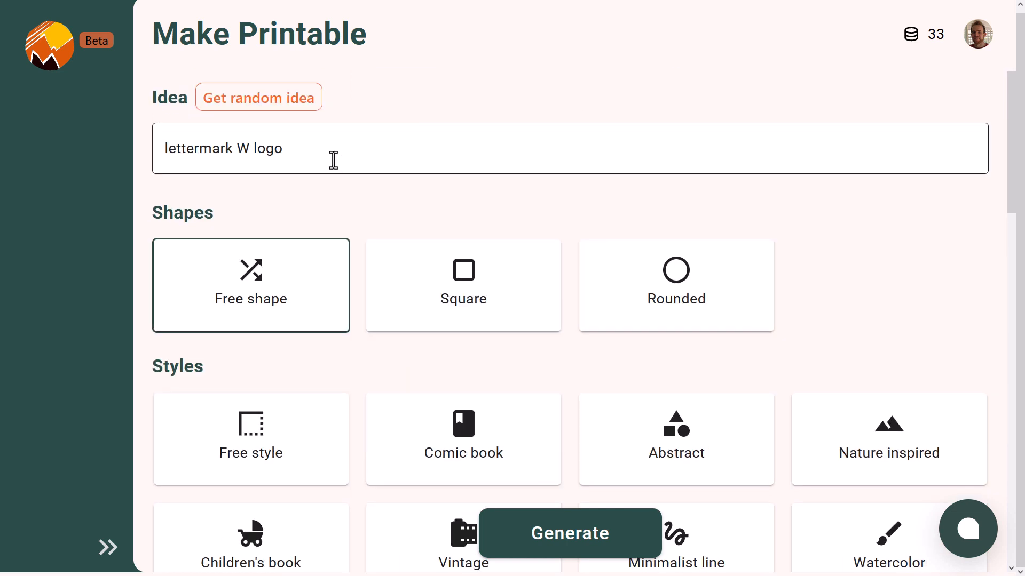
left_click_drag(334, 160, 78, 162)
type("SaMU")
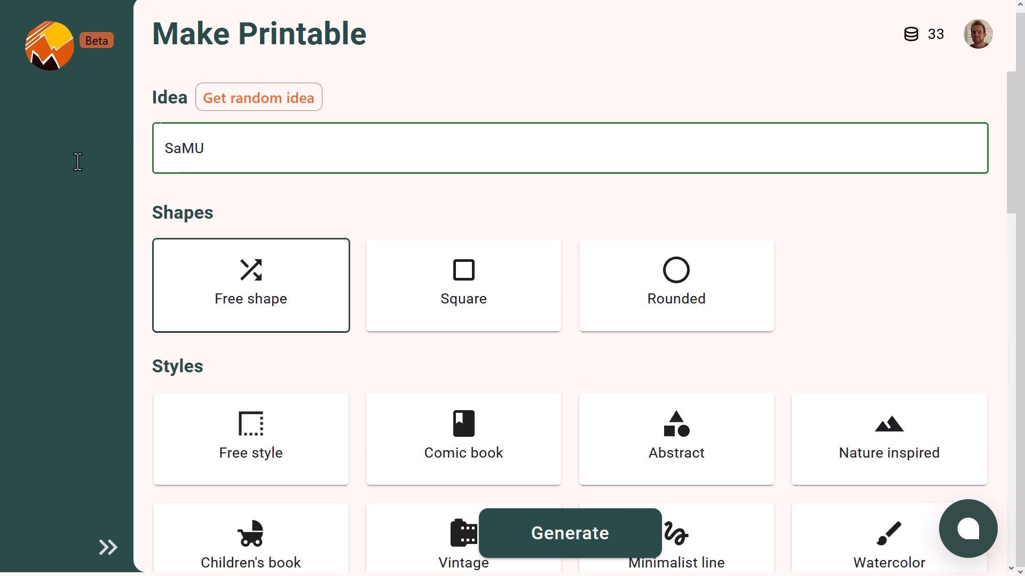
key("BackSpace")
key("BackSpace")
key("BackSpace")
type("SAM")
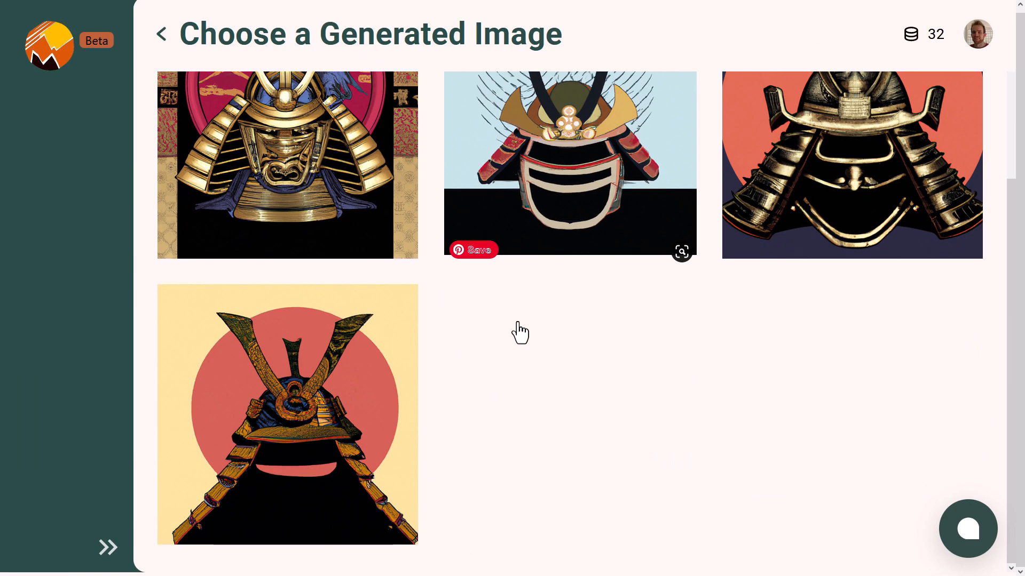
- Choose the generated gold samurai helmet with the crimson circle behind it and vectorize it as an SVG
scroll(450, 436, "up", 4)
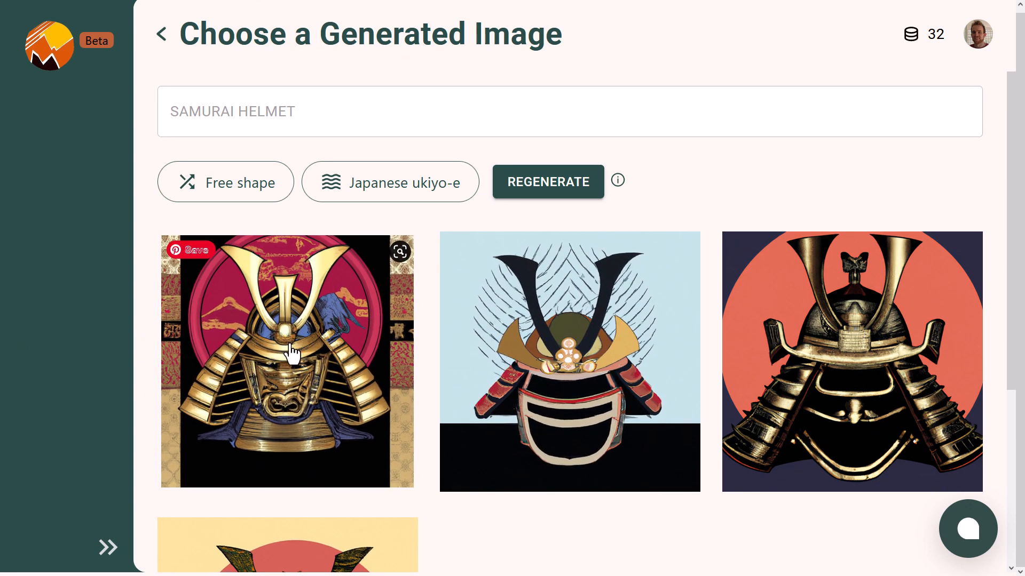
left_click(291, 353)
left_click(822, 281)
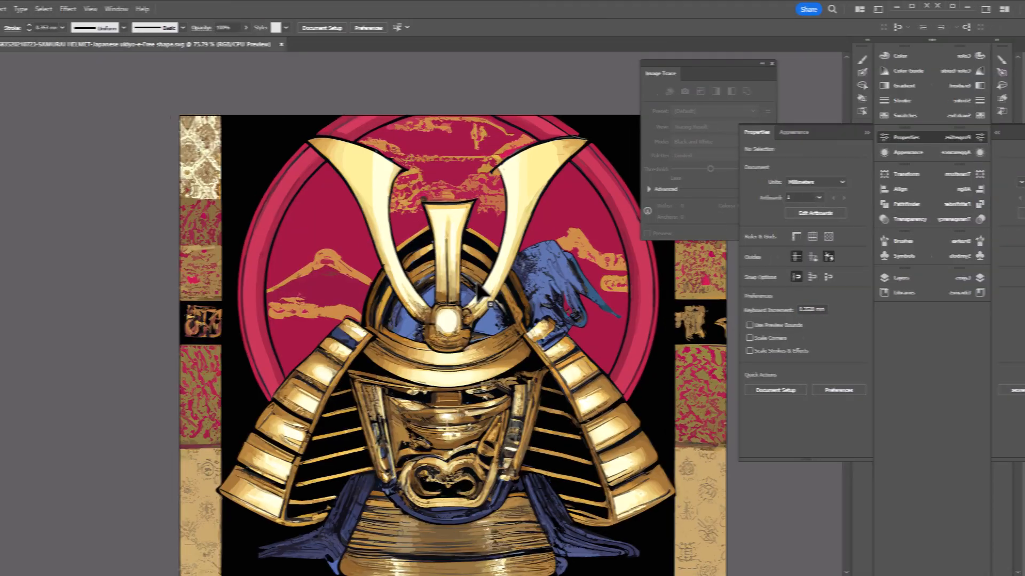
- In Illustrator, select a blue path on the vectorized helmet and examine the shoulder plates and brow band up close
left_click(489, 319)
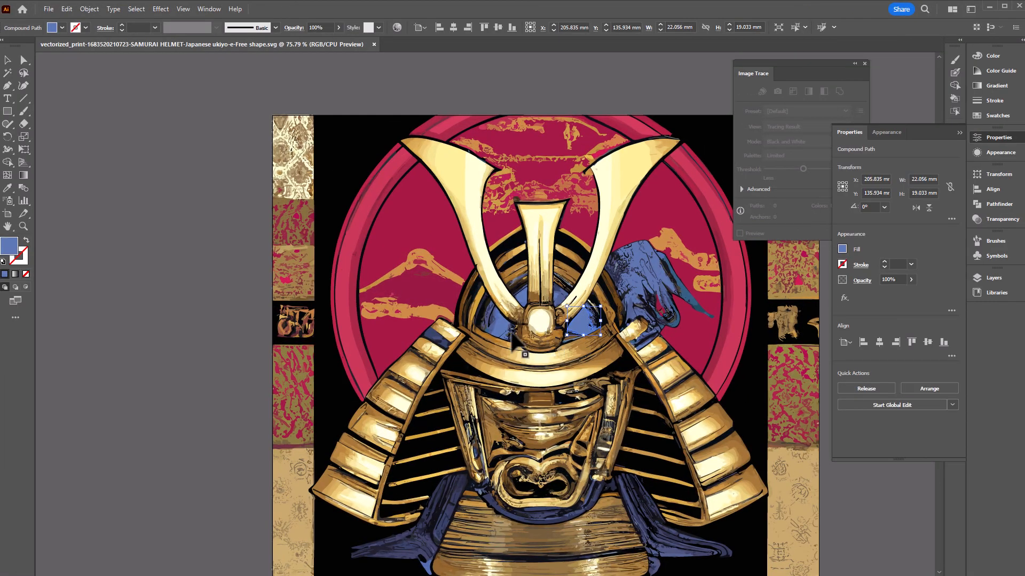
left_click_drag(371, 332, 423, 346)
scroll(545, 356, "left", 2)
scroll(593, 375, "up", 5)
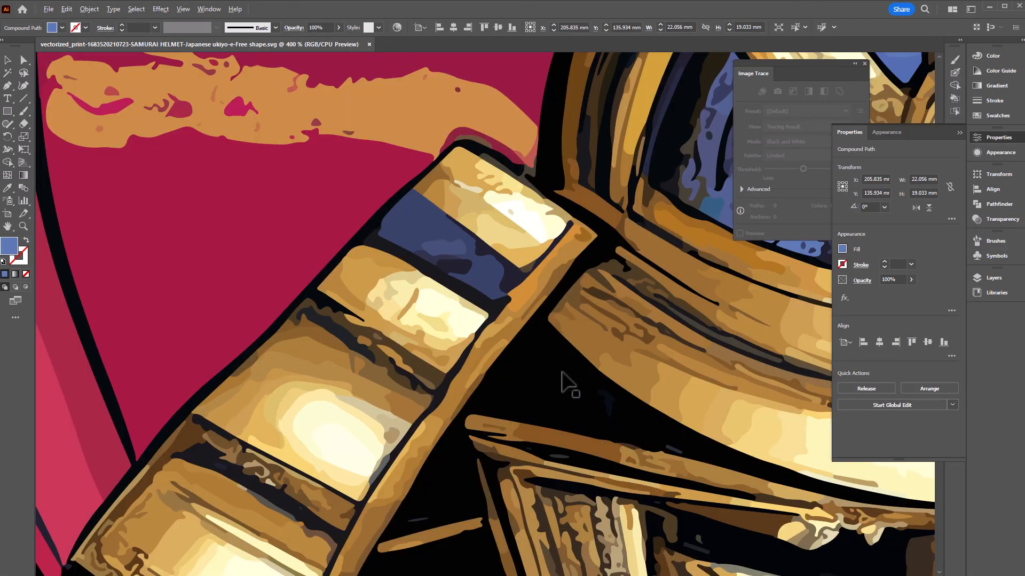
scroll(411, 315, "up", 2)
scroll(235, 297, "down", 5)
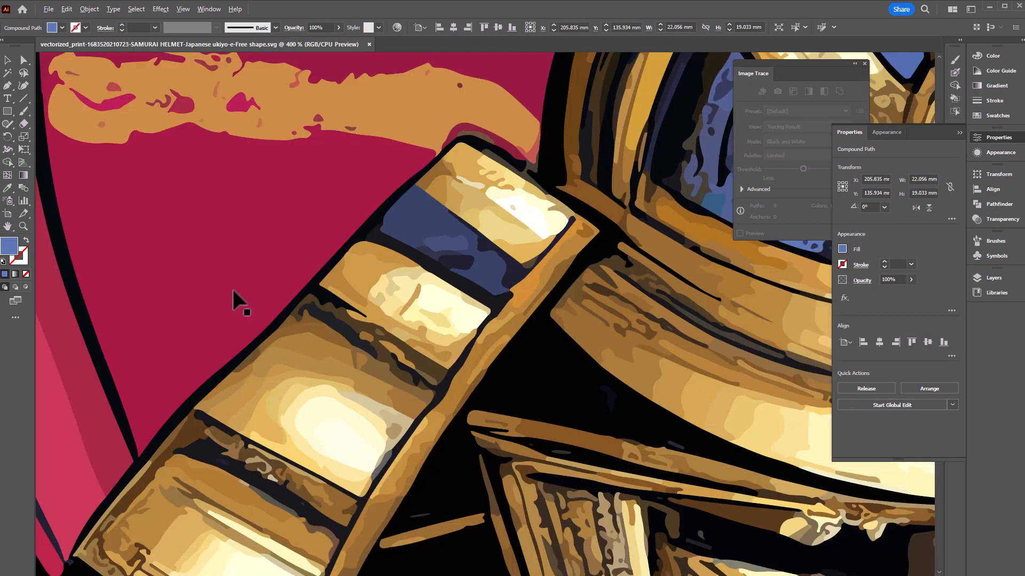
scroll(638, 368, "up", 3)
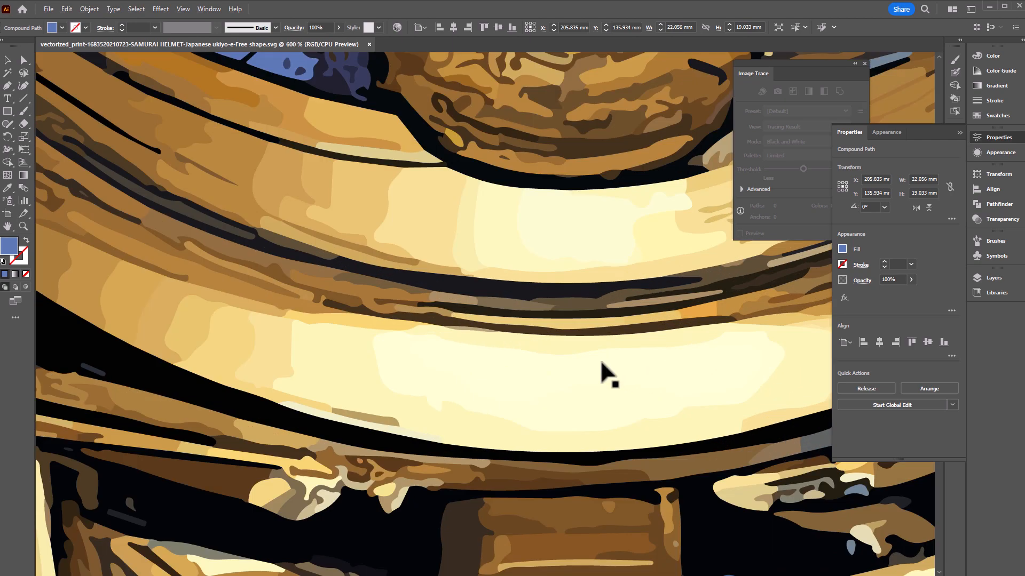
scroll(247, 326, "down", 5)
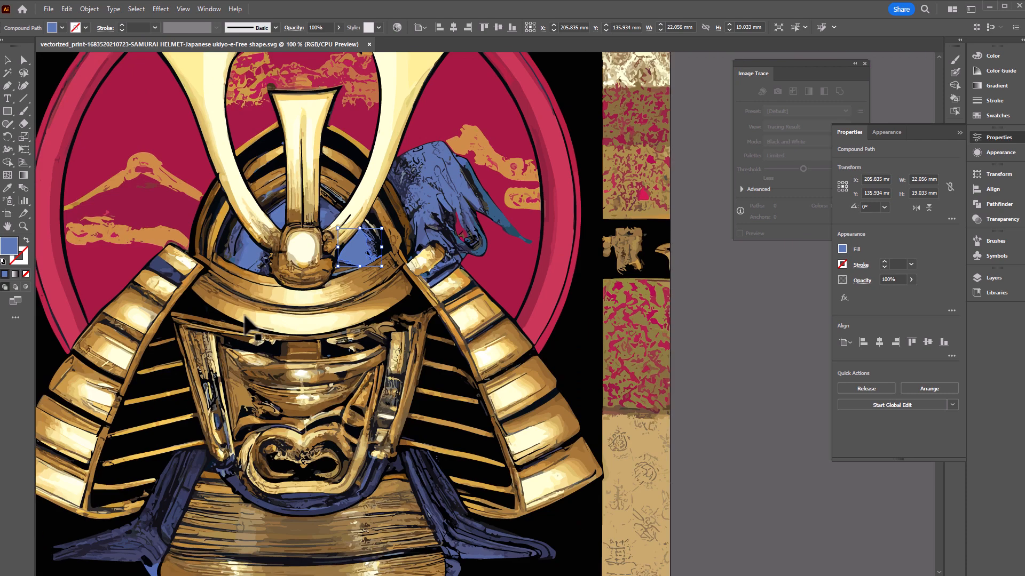
- Clear the path selection and look over the helmet's mask, neck guard and side panels in the vector artwork
scroll(494, 237, "down", 2)
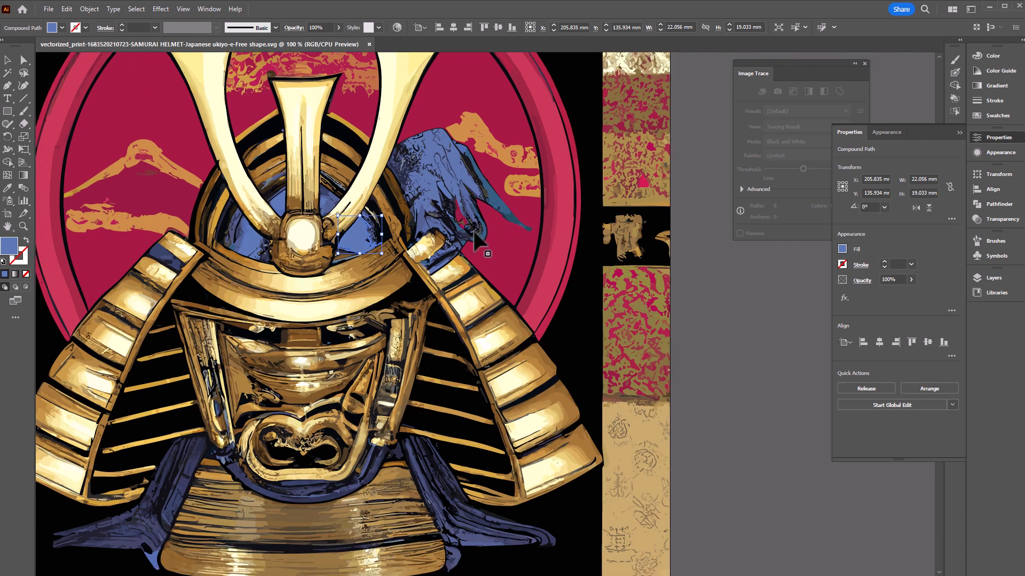
scroll(457, 235, "right", 1)
scroll(591, 286, "down", 1)
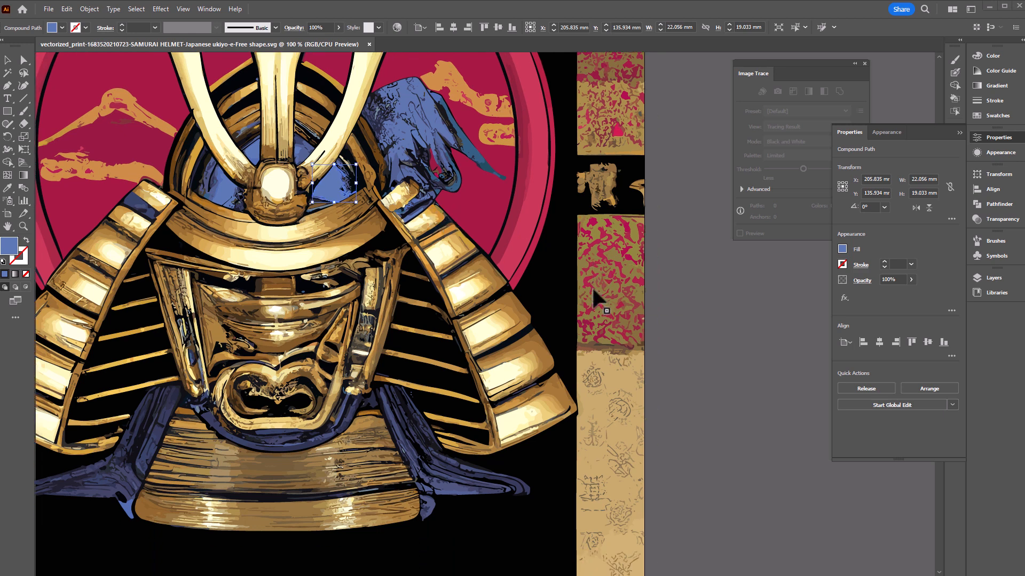
left_click(650, 324)
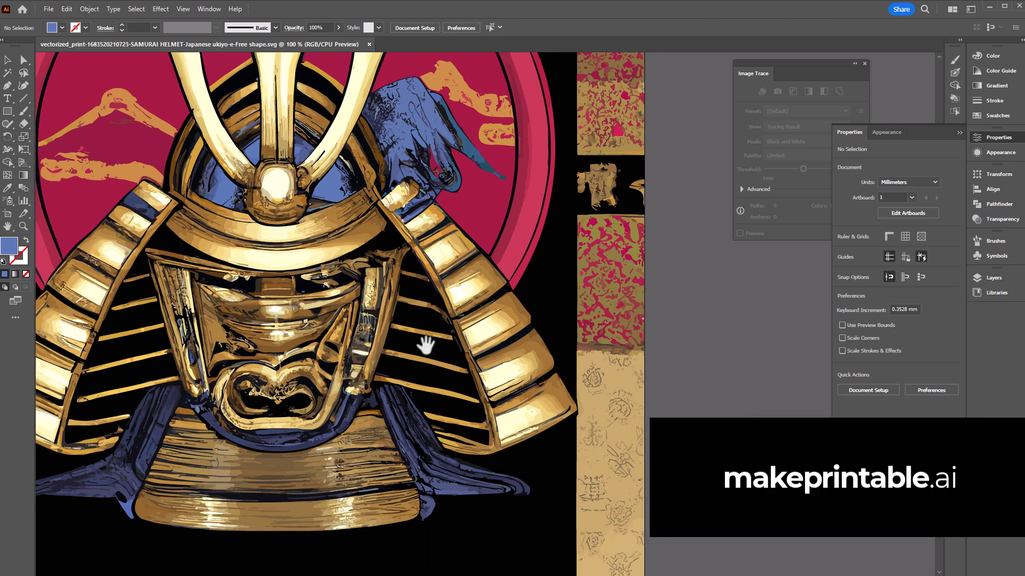
left_click_drag(426, 345, 588, 420)
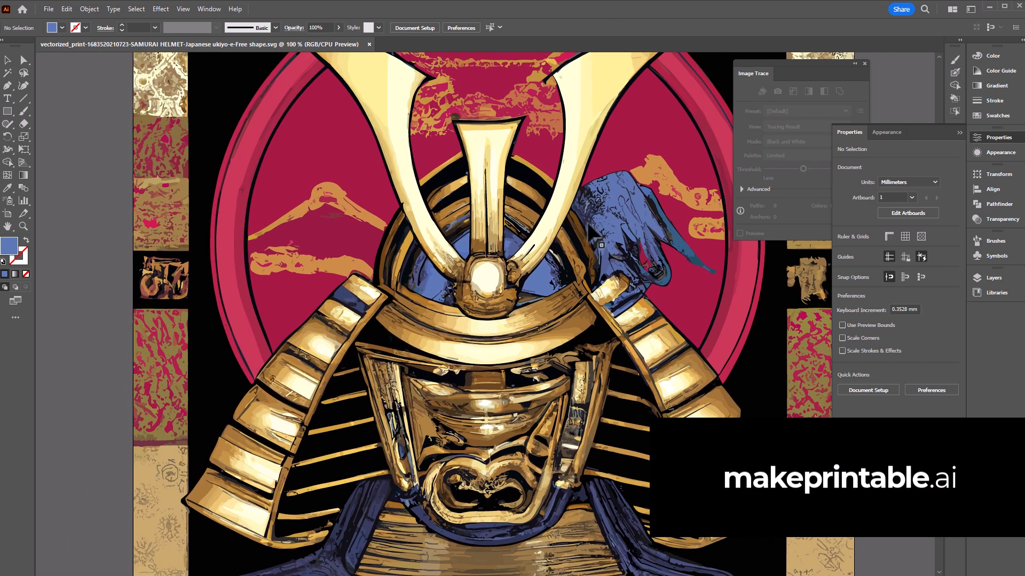
left_click_drag(505, 349, 507, 292)
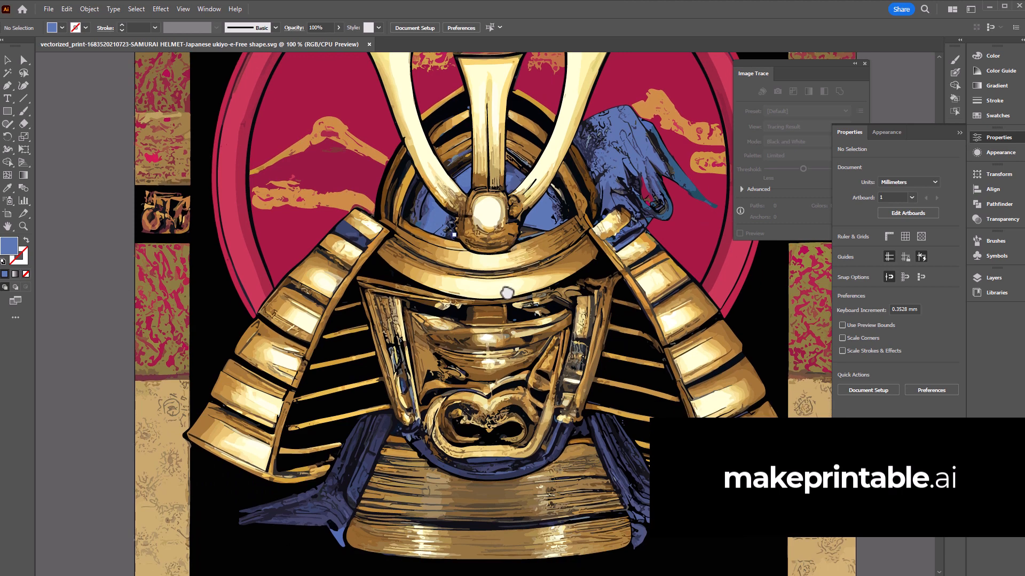